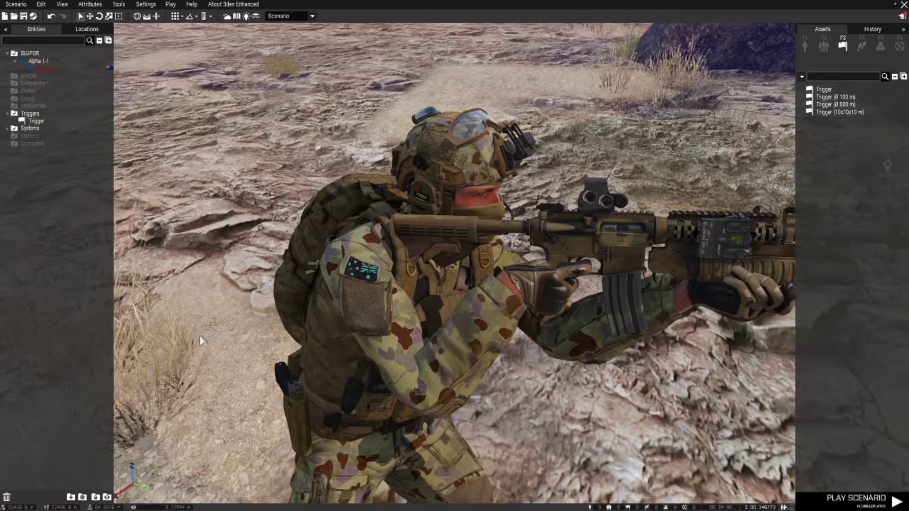
# Look over the existing BLUFOR operator, the rock beside him and the surrounding trigger area.
pyautogui.moveTo(201, 337)
pyautogui.mouseDown(button='right')
pyautogui.moveTo(219, 277)
pyautogui.moveTo(223, 291)
pyautogui.moveTo(346, 302)
pyautogui.moveTo(337, 326)
pyautogui.moveTo(295, 326)
pyautogui.moveTo(312, 316)
pyautogui.mouseUp(button='right')
pyautogui.press('s')
pyautogui.press('a')
pyautogui.press('s')
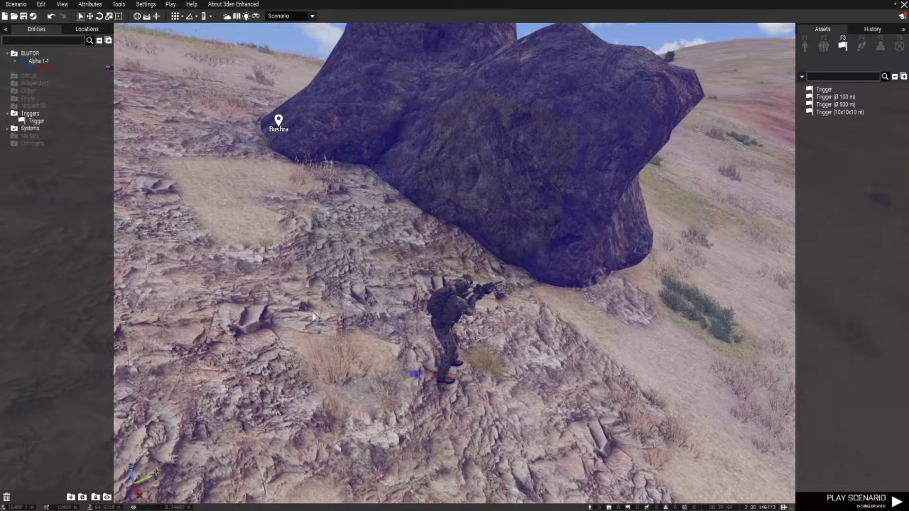
pyautogui.moveTo(312, 316); pyautogui.dragTo(306, 316, button='right')
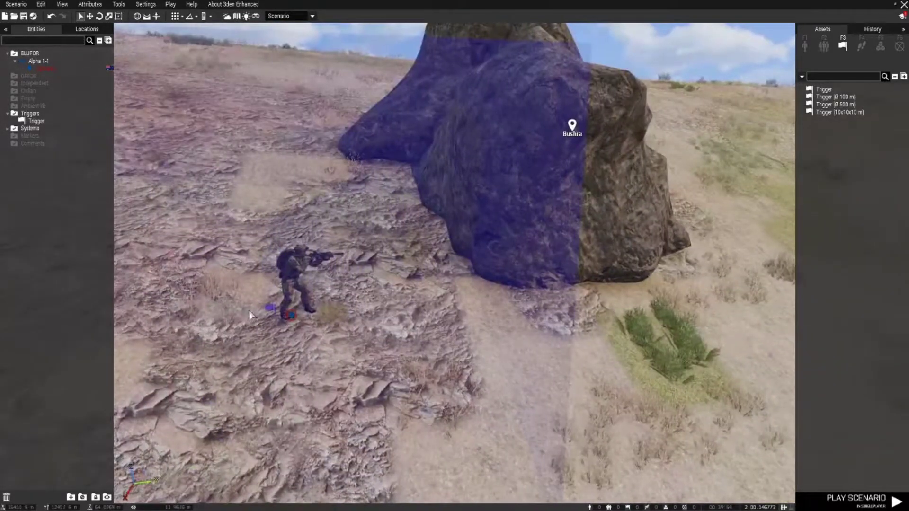
pyautogui.moveTo(251, 315)
pyautogui.mouseDown(button='right')
pyautogui.moveTo(344, 318)
pyautogui.moveTo(258, 325)
pyautogui.moveTo(348, 321)
pyautogui.moveTo(308, 325)
pyautogui.moveTo(300, 292)
pyautogui.moveTo(246, 270)
pyautogui.moveTo(273, 279)
pyautogui.moveTo(281, 302)
pyautogui.moveTo(322, 322)
pyautogui.mouseUp(button='right')
pyautogui.press('a')
pyautogui.press('z')
pyautogui.press('w')
pyautogui.press('d')
pyautogui.press('q')
pyautogui.press('s')
pyautogui.click(338, 263)
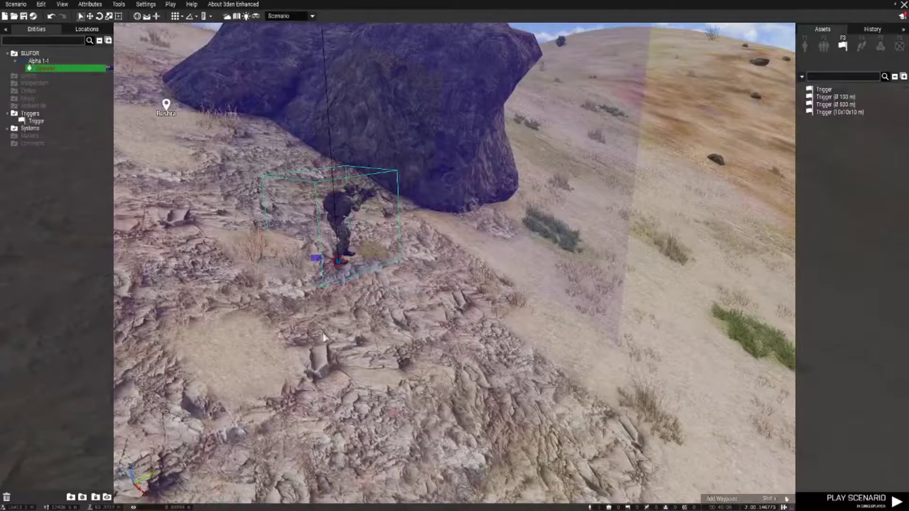
pyautogui.scroll(-3, 325, 343)
pyautogui.moveTo(388, 377); pyautogui.dragTo(670, 459)
pyautogui.moveTo(398, 379); pyautogui.dragTo(429, 351)
# Place an OPFOR Rifleman from the Chernarussian Movement of the Red Star on the open ground away from the rock.
pyautogui.press('d')
pyautogui.moveTo(428, 387); pyautogui.dragTo(396, 397, button='right')
pyautogui.press('q')
pyautogui.press('w')
pyautogui.press('w')
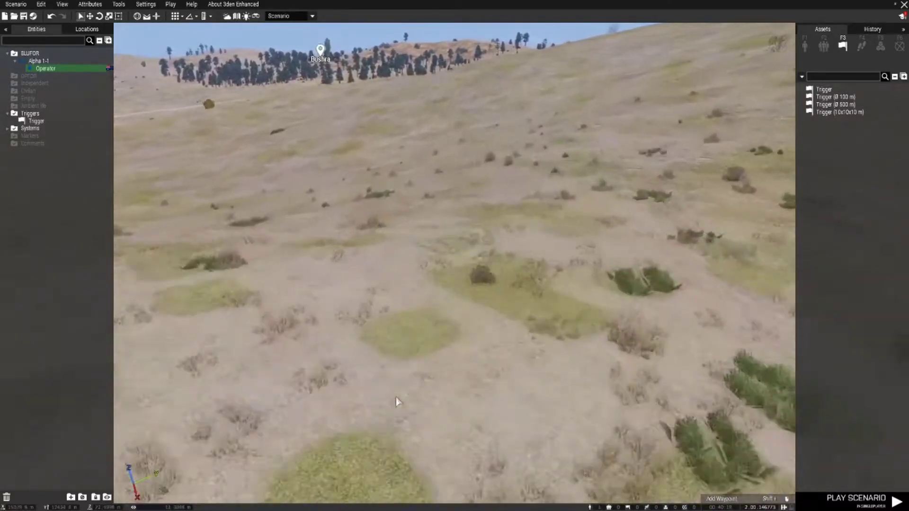
pyautogui.press('w')
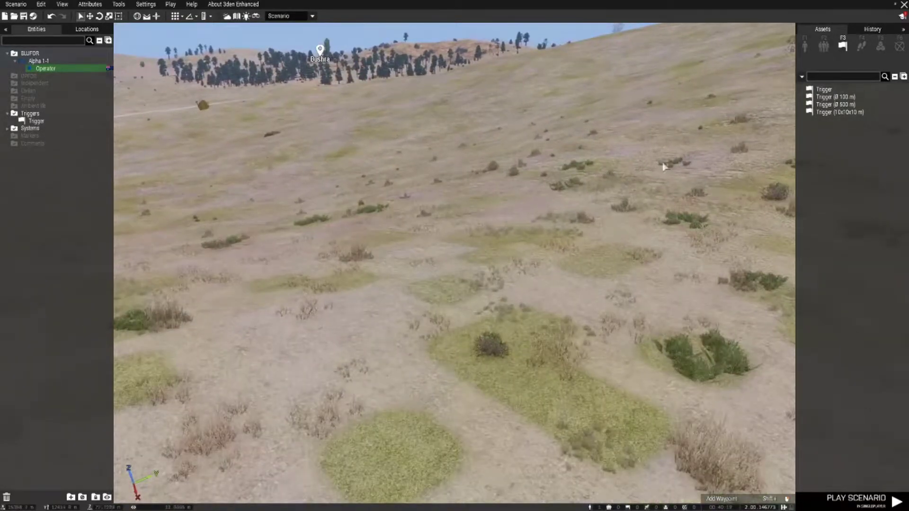
pyautogui.click(804, 48)
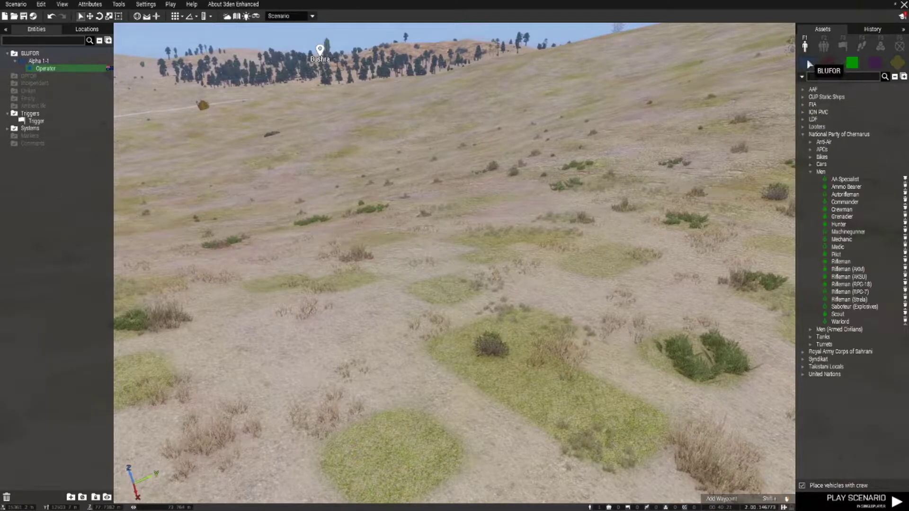
pyautogui.click(830, 62)
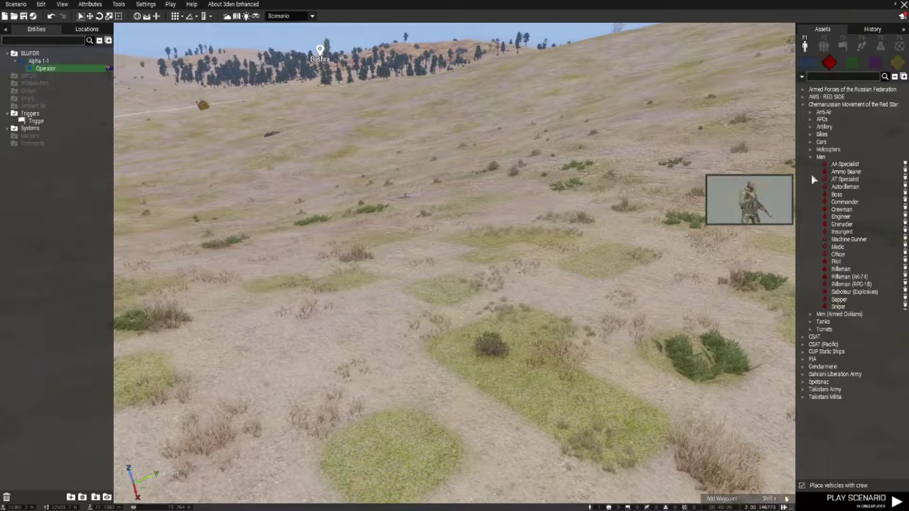
pyautogui.click(837, 269)
pyautogui.click(355, 327)
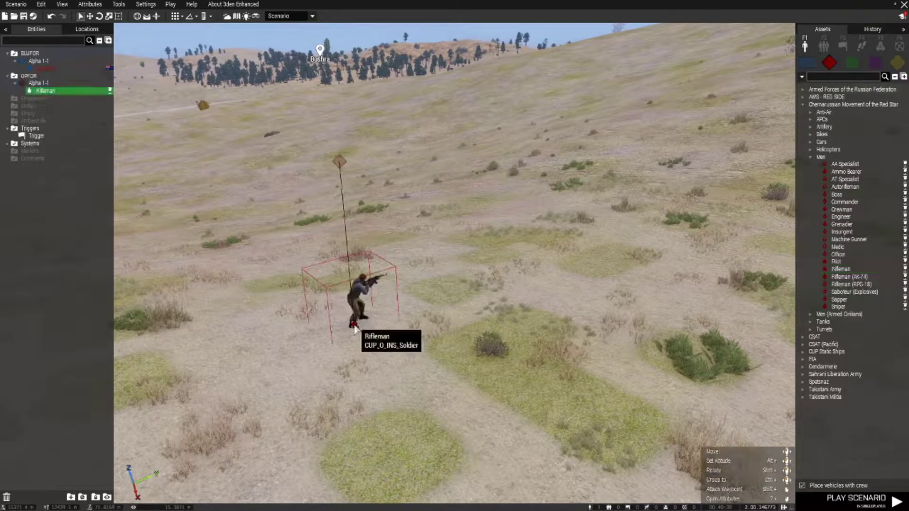
# Place an Independent Rifleman from the National Party of Chernarus near the OPFOR rifleman and rotate him to face that soldier.
pyautogui.click(852, 62)
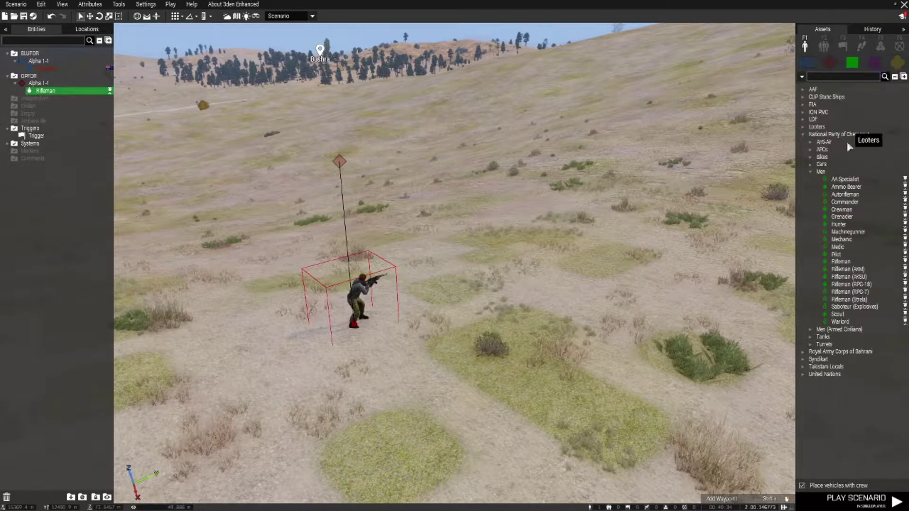
pyautogui.click(841, 262)
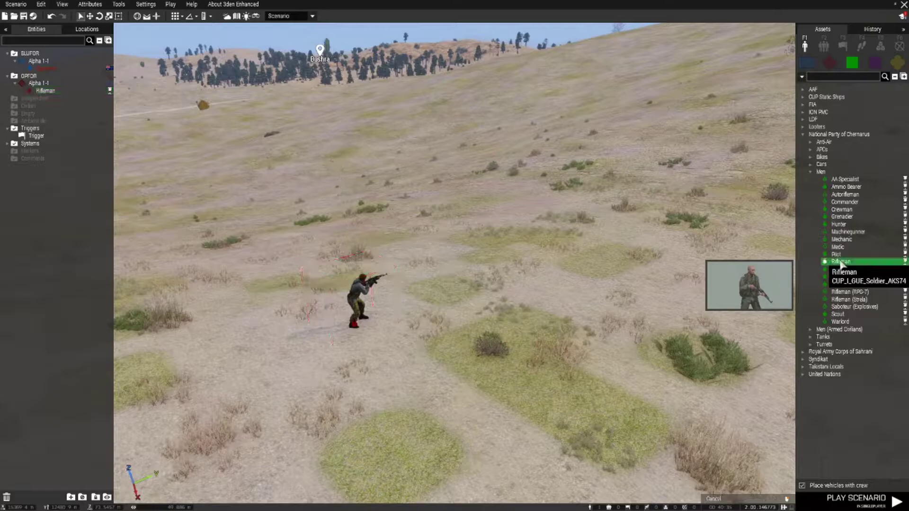
pyautogui.click(479, 282)
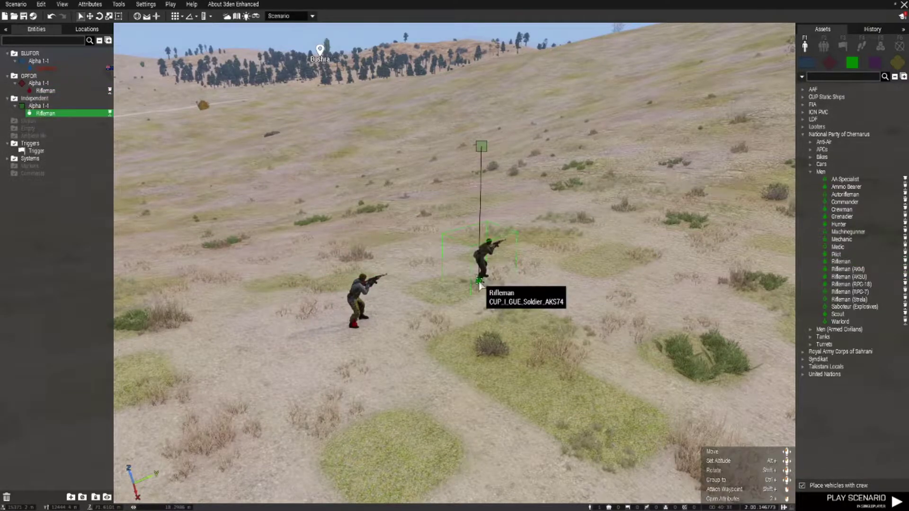
pyautogui.keyDown('shift'); pyautogui.moveTo(479, 282); pyautogui.dragTo(447, 300); pyautogui.keyUp('shift')
pyautogui.scroll(3, 416, 350)
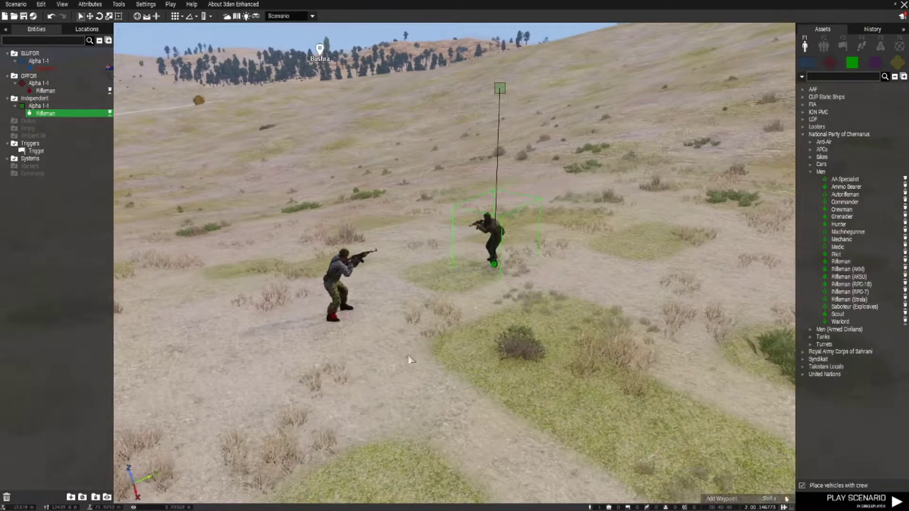
pyautogui.moveTo(411, 360)
pyautogui.mouseDown(button='right')
pyautogui.moveTo(371, 368)
pyautogui.moveTo(367, 360)
pyautogui.moveTo(402, 365)
pyautogui.mouseUp(button='right')
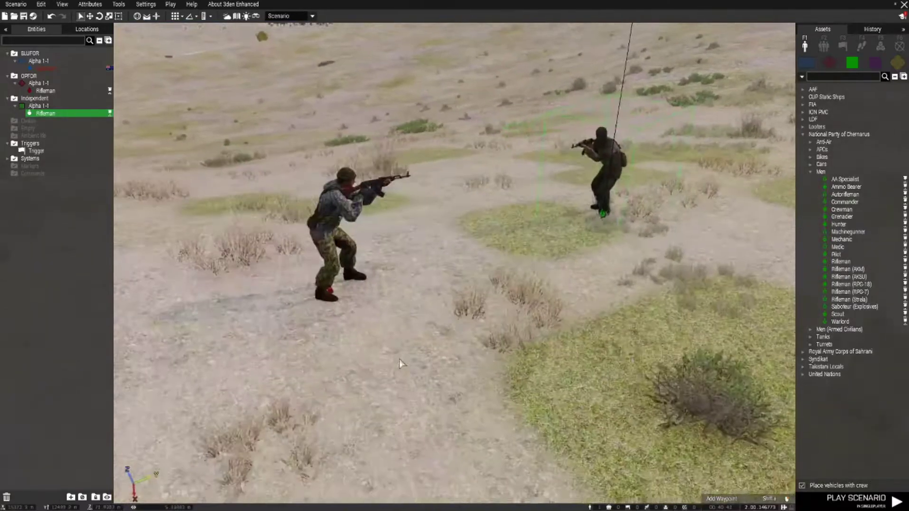
pyautogui.click(318, 293)
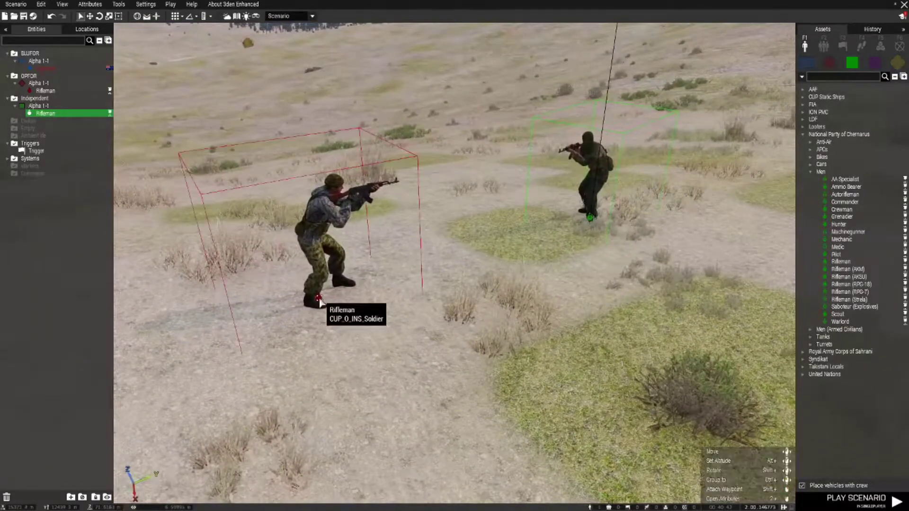
pyautogui.click(583, 225)
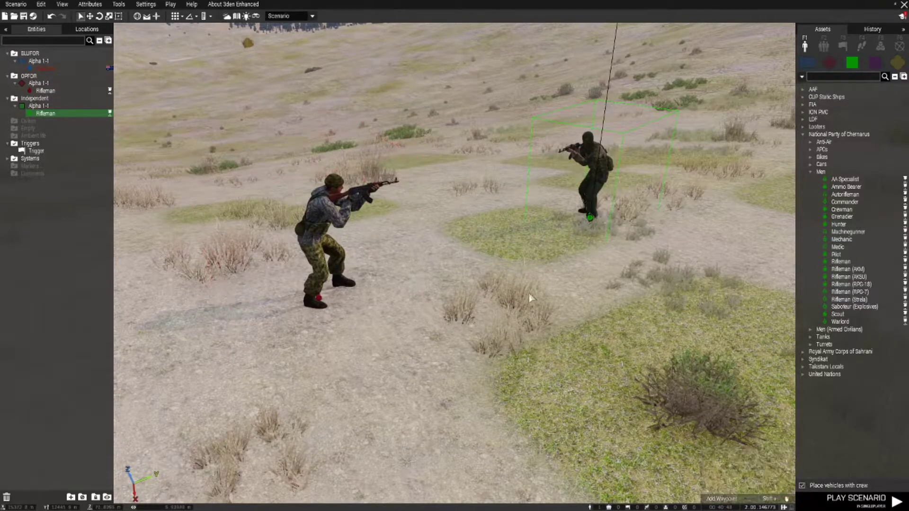
pyautogui.moveTo(530, 299)
pyautogui.mouseDown(button='right')
pyautogui.moveTo(516, 289)
pyautogui.moveTo(517, 306)
pyautogui.mouseUp(button='right')
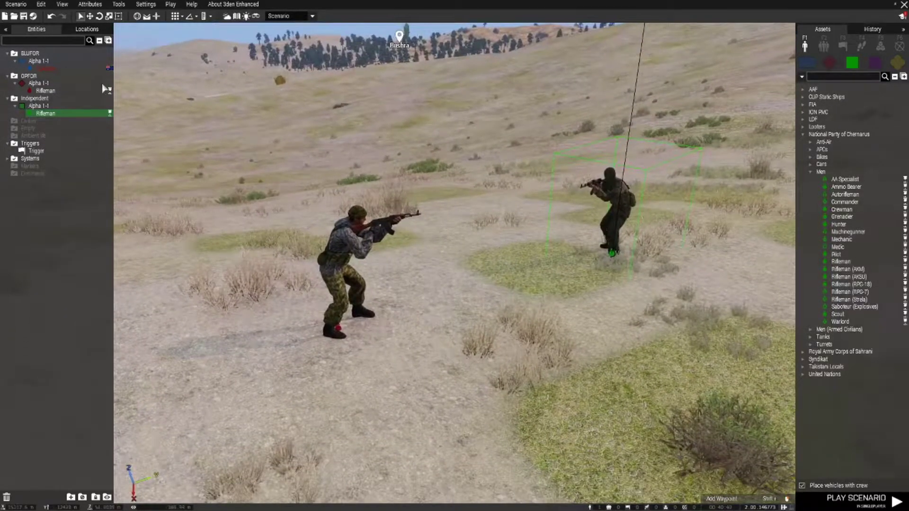
# Toggle the Independents Allegiance options for BLUFOR and OPFOR in the scenario's general attributes and accept the settings.
pyautogui.click(91, 5)
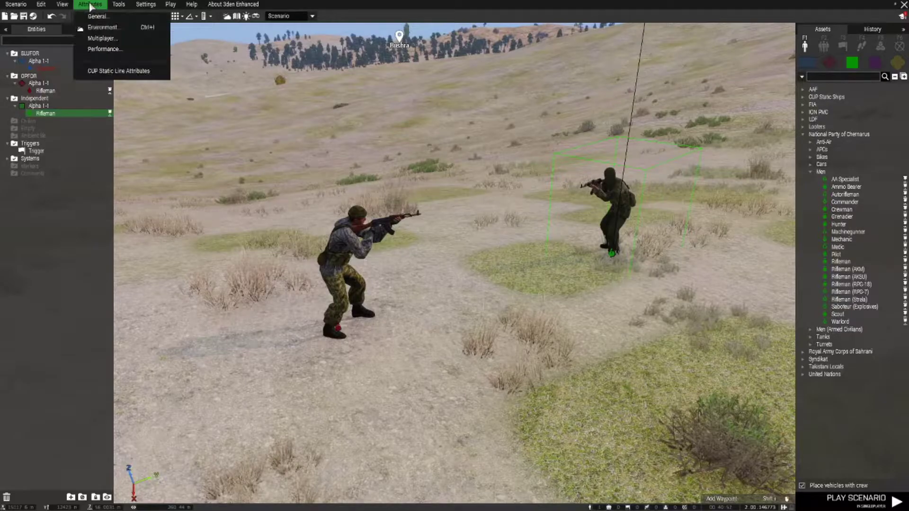
pyautogui.click(95, 17)
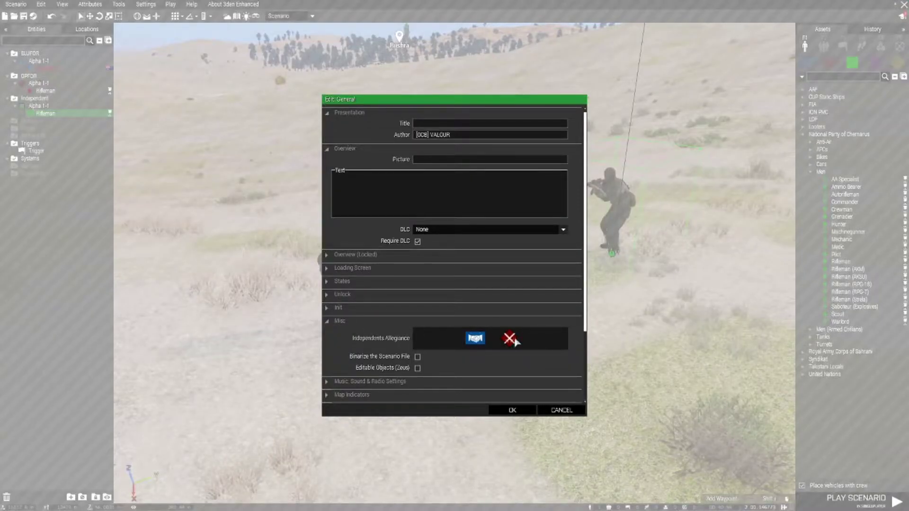
pyautogui.click(477, 340)
pyautogui.click(476, 339)
pyautogui.click(510, 339)
pyautogui.click(510, 339)
pyautogui.click(475, 340)
pyautogui.click(476, 340)
pyautogui.click(474, 339)
pyautogui.click(511, 411)
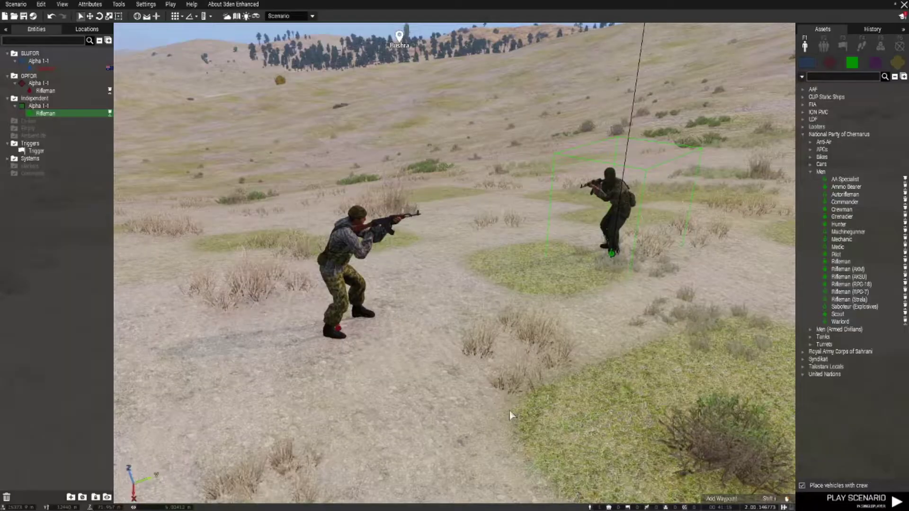
# Look over the two facing riflemen and the existing trigger zone beside the rock.
pyautogui.press('s')
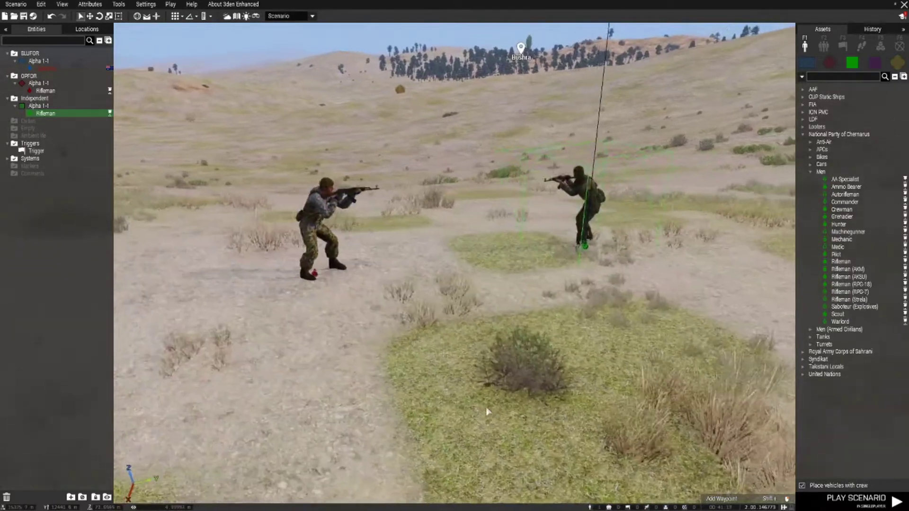
pyautogui.press('q')
pyautogui.moveTo(484, 409); pyautogui.dragTo(487, 408, button='right')
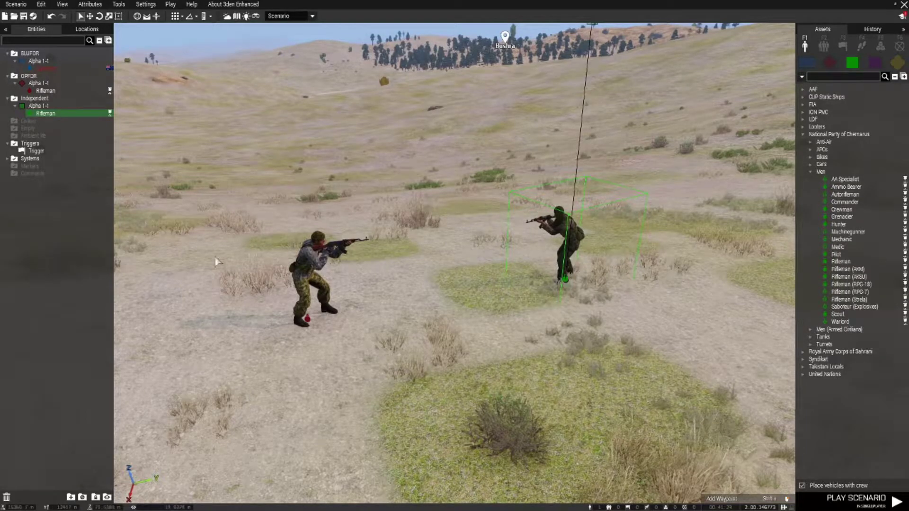
pyautogui.moveTo(577, 343)
pyautogui.mouseDown(button='right')
pyautogui.moveTo(361, 363)
pyautogui.moveTo(188, 357)
pyautogui.mouseUp(button='right')
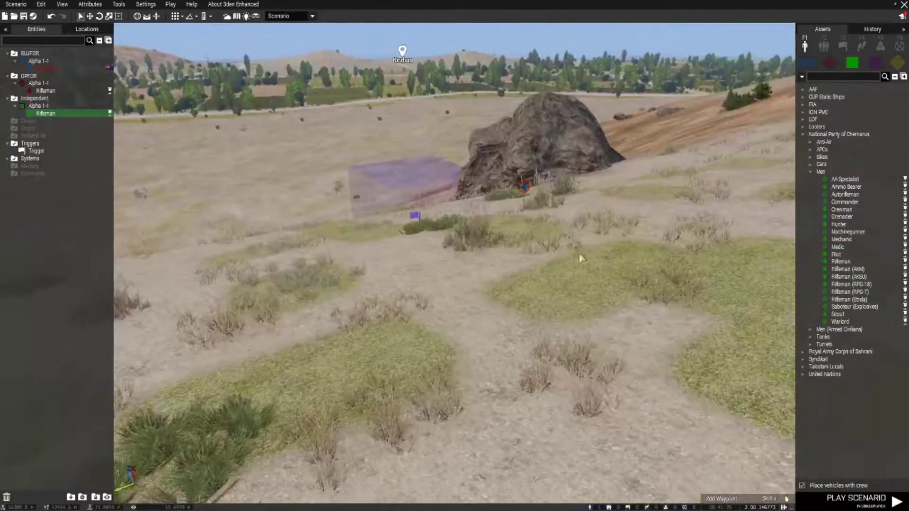
pyautogui.moveTo(580, 258); pyautogui.dragTo(895, 345, button='right')
pyautogui.press('a')
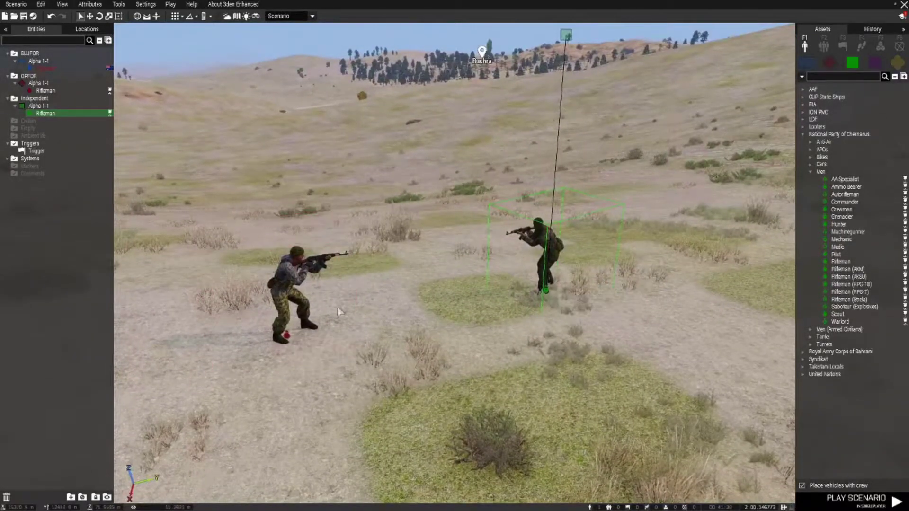
pyautogui.press('s')
pyautogui.moveTo(463, 362); pyautogui.dragTo(428, 373, button='right')
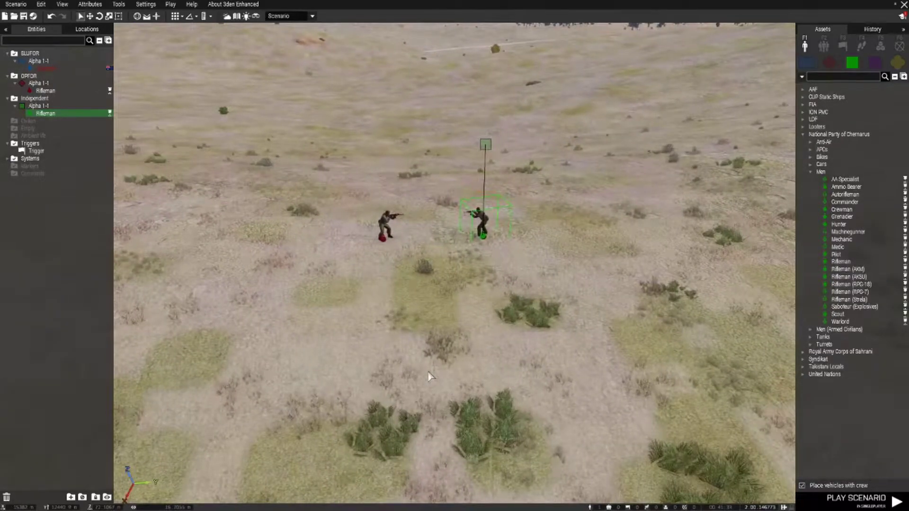
# Place a Trigger (Ø 100 m) just behind and between the OPFOR and Independent riflemen.
pyautogui.press('d')
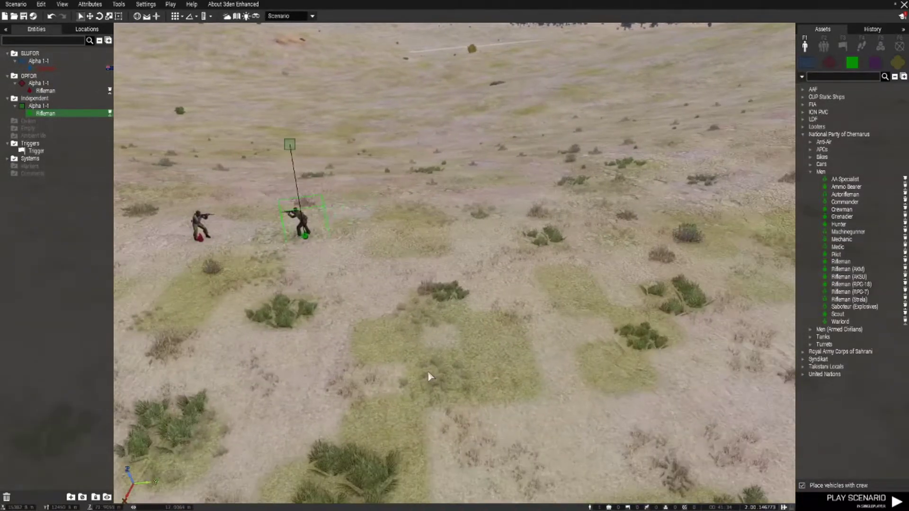
pyautogui.click(843, 46)
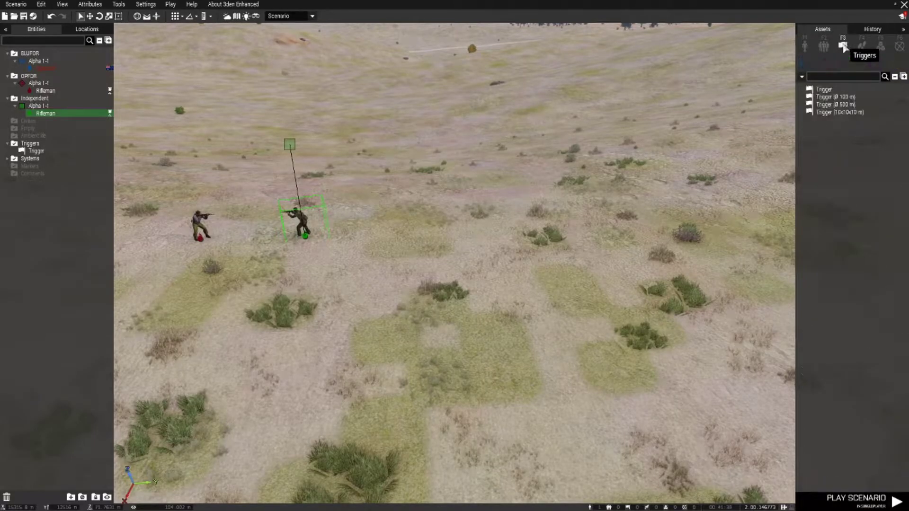
pyautogui.click(825, 97)
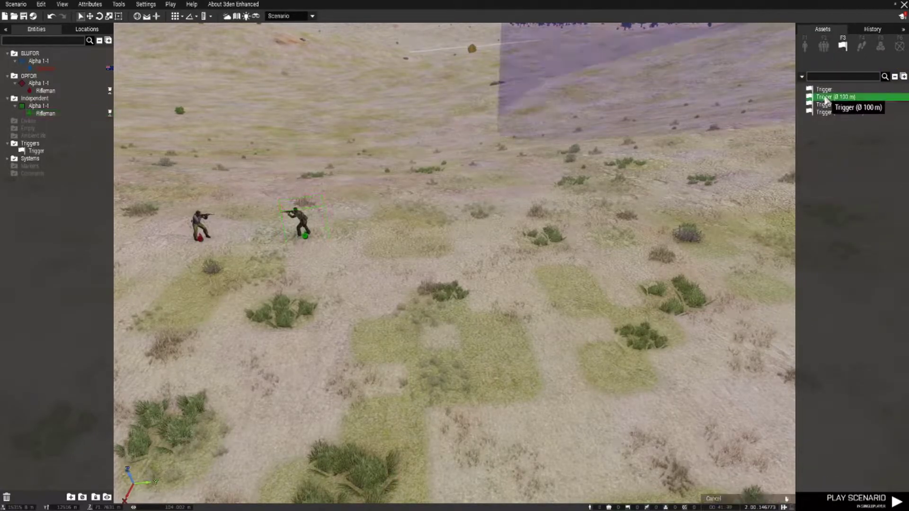
pyautogui.press('a')
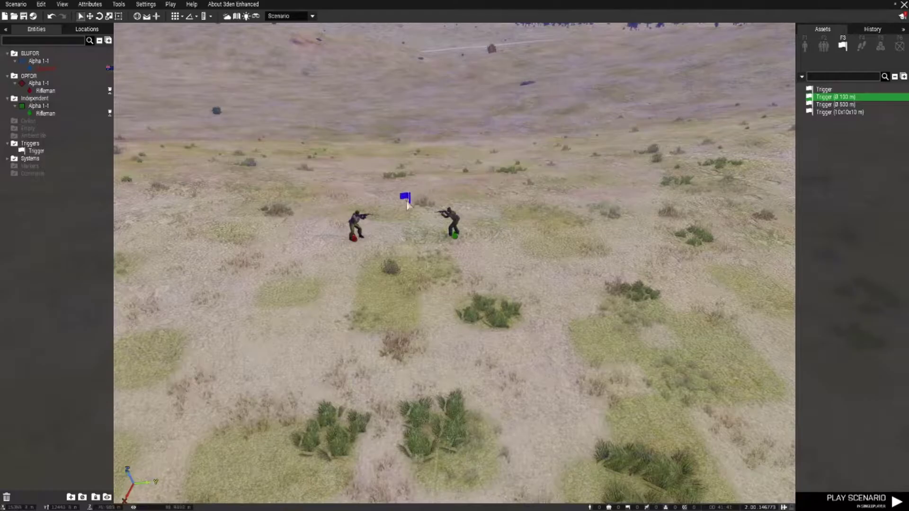
pyautogui.click(408, 204)
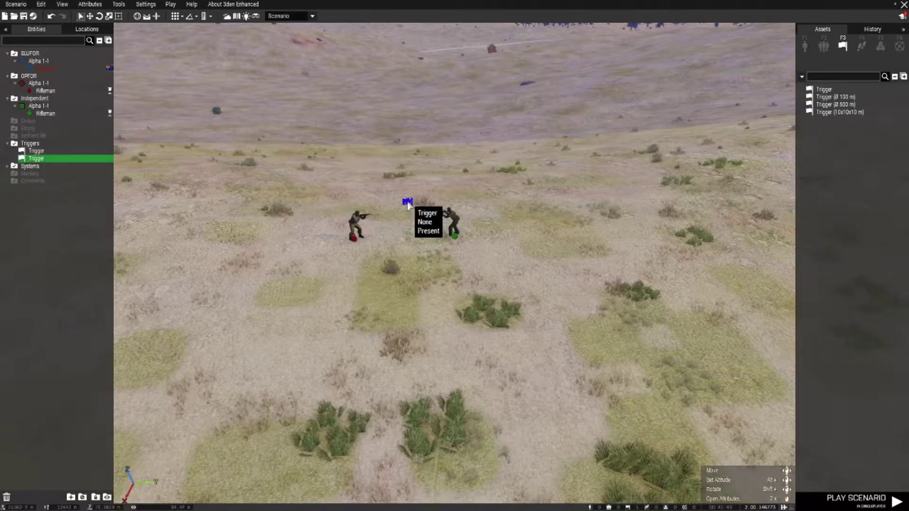
# Set the new trigger's Activation to Anybody and its On Activation code to "east setFriend [resistance, 1]; resistance setFriend [east, 1];".
pyautogui.doubleClick(407, 204)
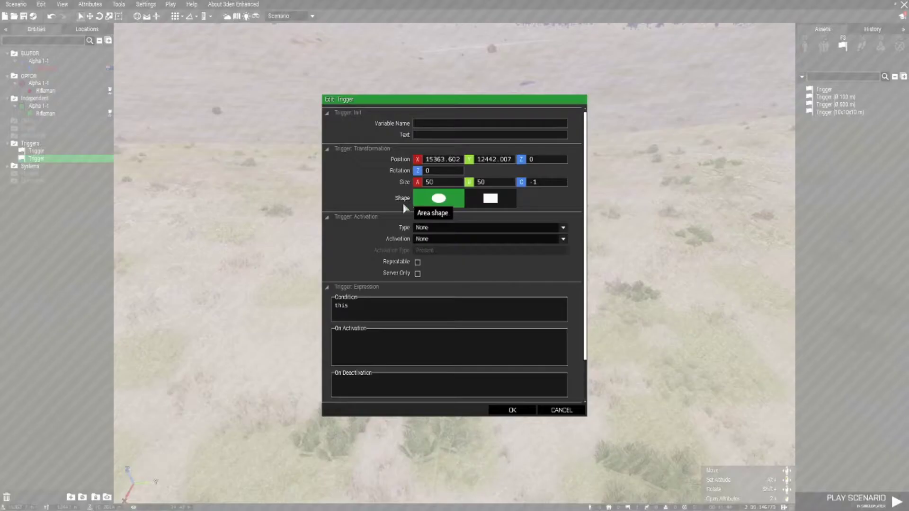
pyautogui.click(438, 239)
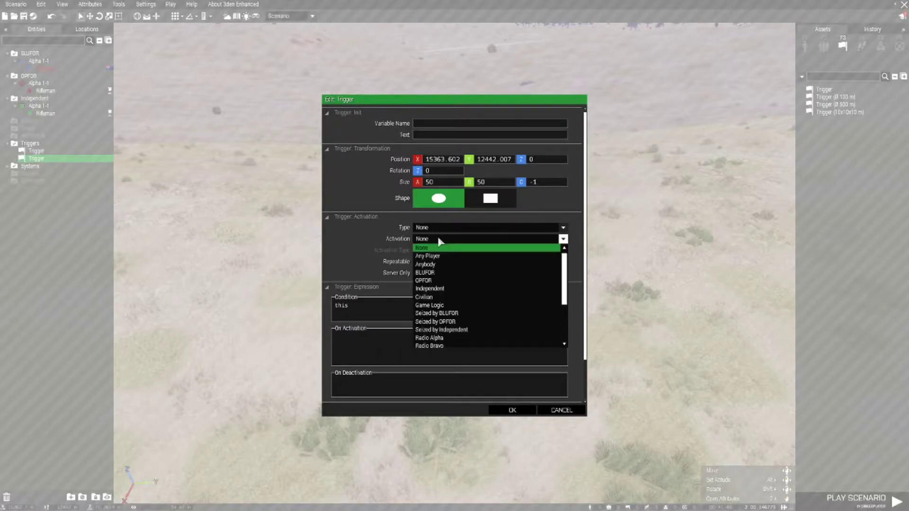
pyautogui.click(439, 265)
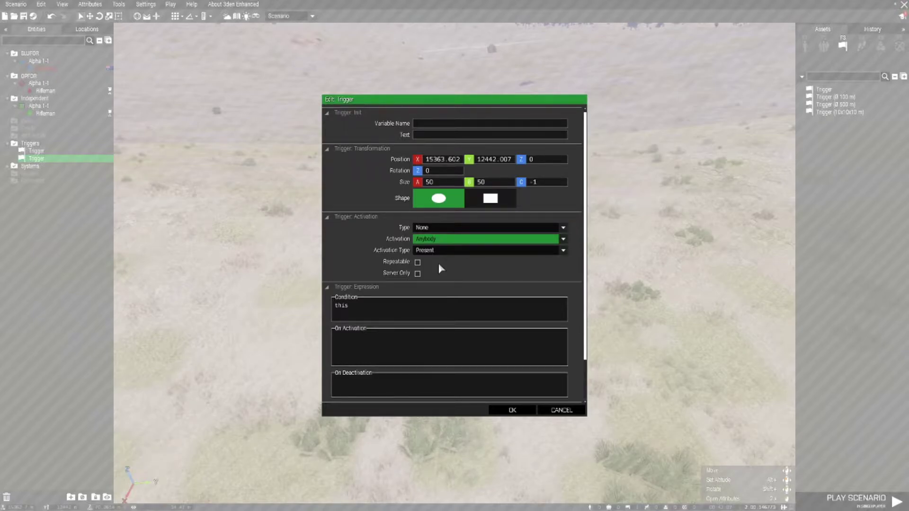
pyautogui.click(372, 334)
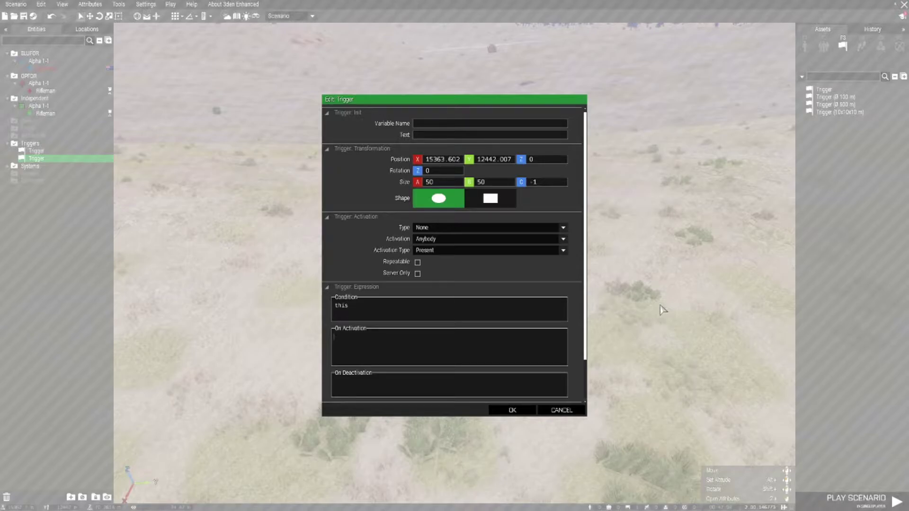
pyautogui.write('east setFriend [resistance, 1]; resistance setFriend [east, 1];')
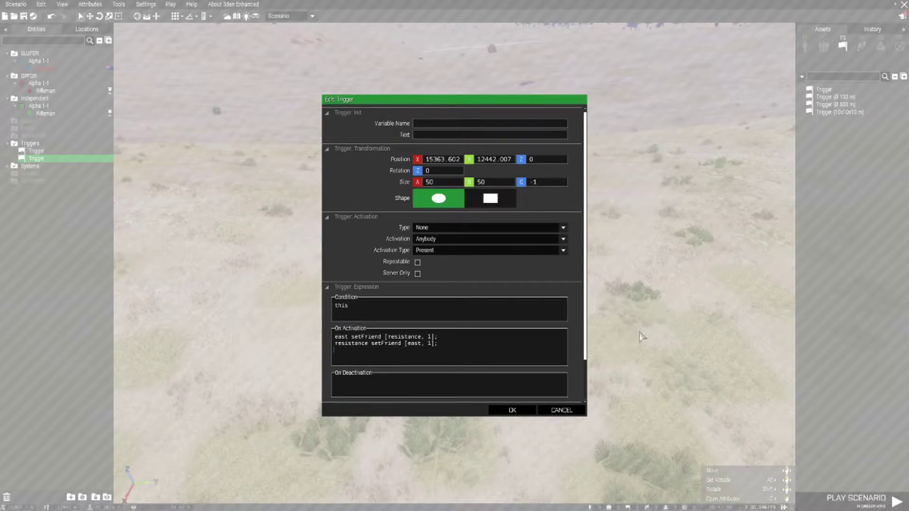
# Review both setFriend lines for east and resistance in the new trigger's On Activation code and accept the trigger's attributes.
pyautogui.moveTo(336, 339); pyautogui.dragTo(381, 339)
pyautogui.click(386, 339)
pyautogui.moveTo(389, 339); pyautogui.dragTo(420, 339)
pyautogui.click(425, 344)
pyautogui.doubleClick(340, 345)
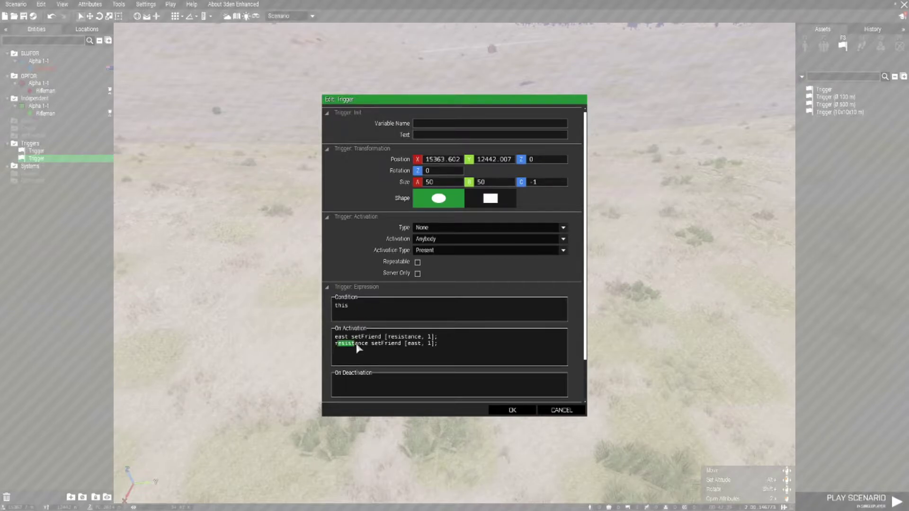
pyautogui.click(410, 346)
pyautogui.moveTo(410, 346); pyautogui.dragTo(421, 349)
pyautogui.click(449, 344)
pyautogui.click(512, 411)
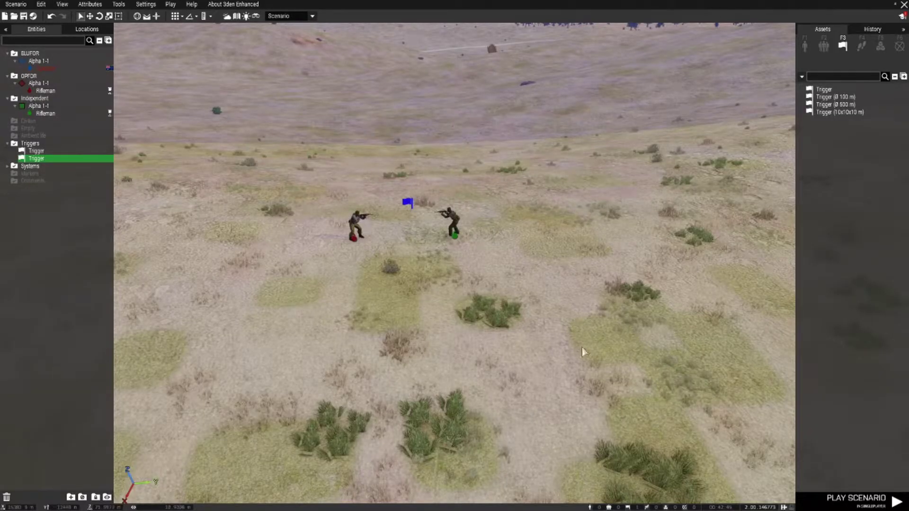
# Examine the large circular trigger zone around the OPFOR and Independent riflemen and its position relative to the rock and the small trigger.
pyautogui.moveTo(582, 348)
pyautogui.mouseDown(button='right')
pyautogui.moveTo(459, 324)
pyautogui.moveTo(576, 346)
pyautogui.mouseUp(button='right')
pyautogui.press('s')
pyautogui.press('w')
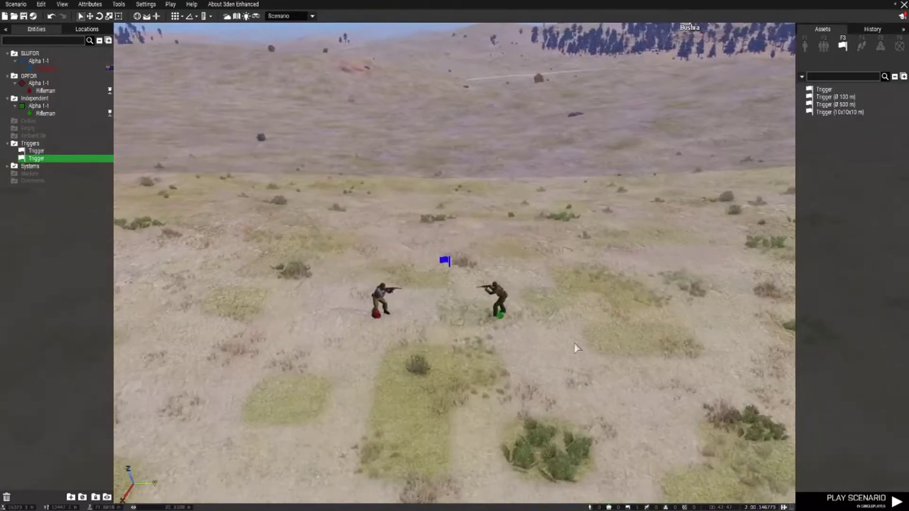
pyautogui.press('s')
pyautogui.press('q')
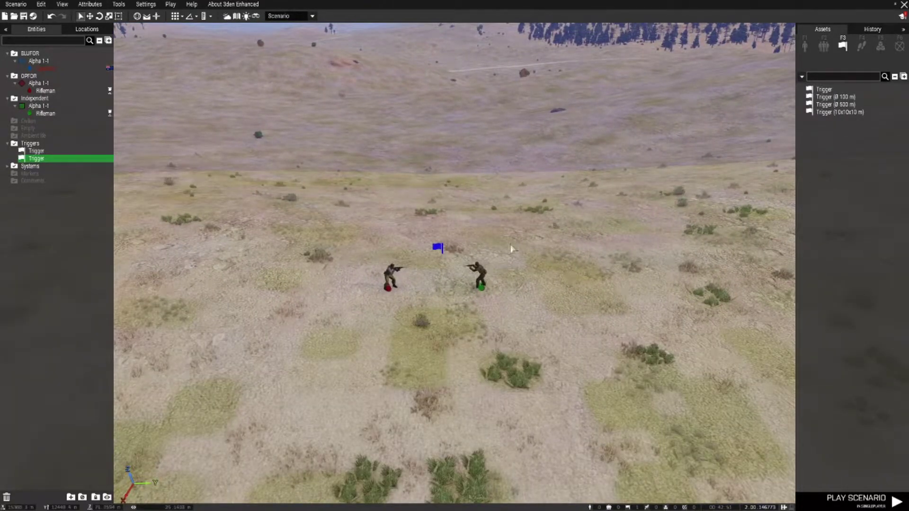
pyautogui.press('d')
pyautogui.moveTo(532, 355); pyautogui.dragTo(414, 363, button='right')
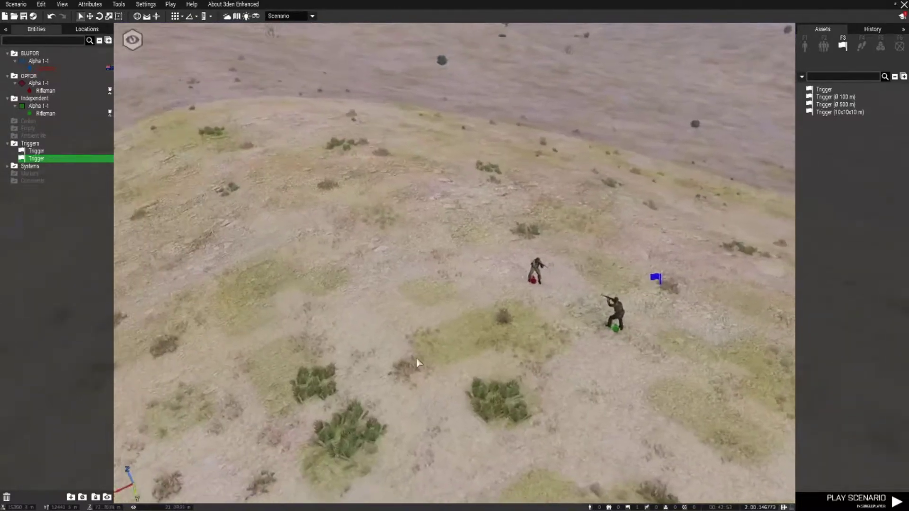
pyautogui.press('s')
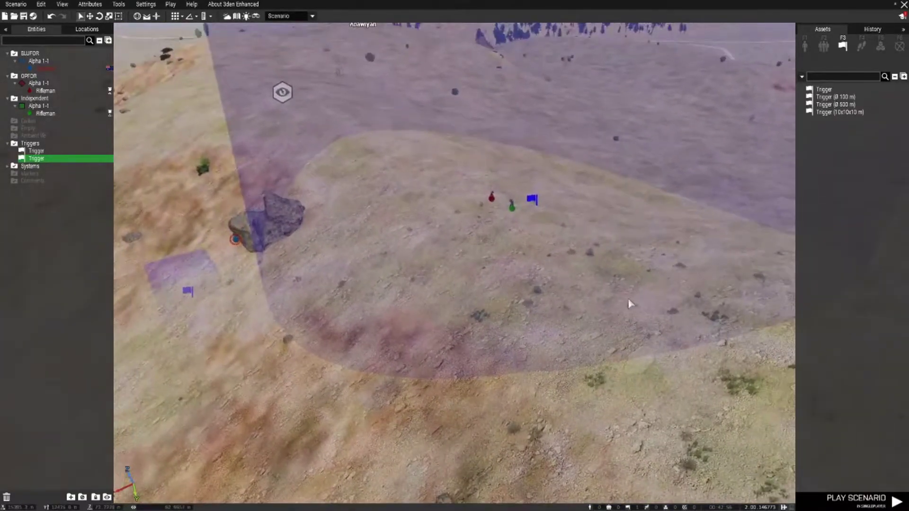
pyautogui.moveTo(632, 307); pyautogui.dragTo(677, 335, button='right')
pyautogui.press('a')
pyautogui.press('w')
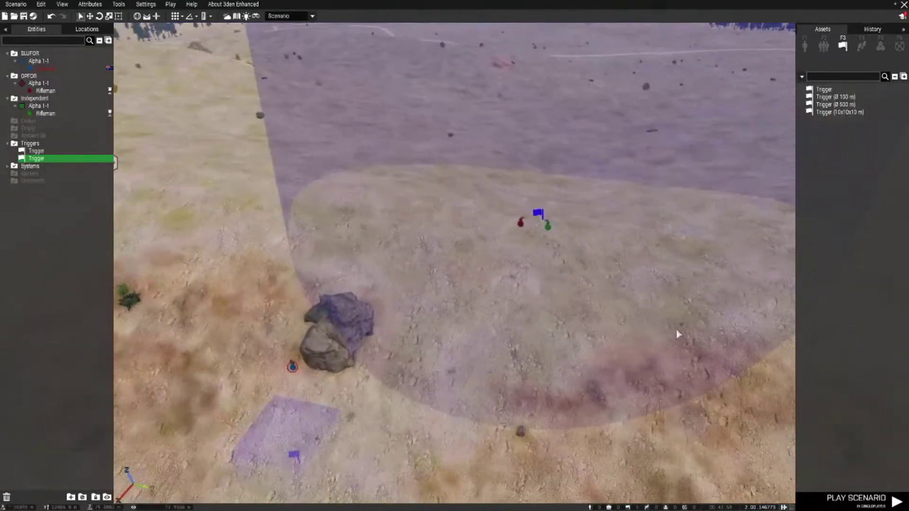
pyautogui.click(521, 223)
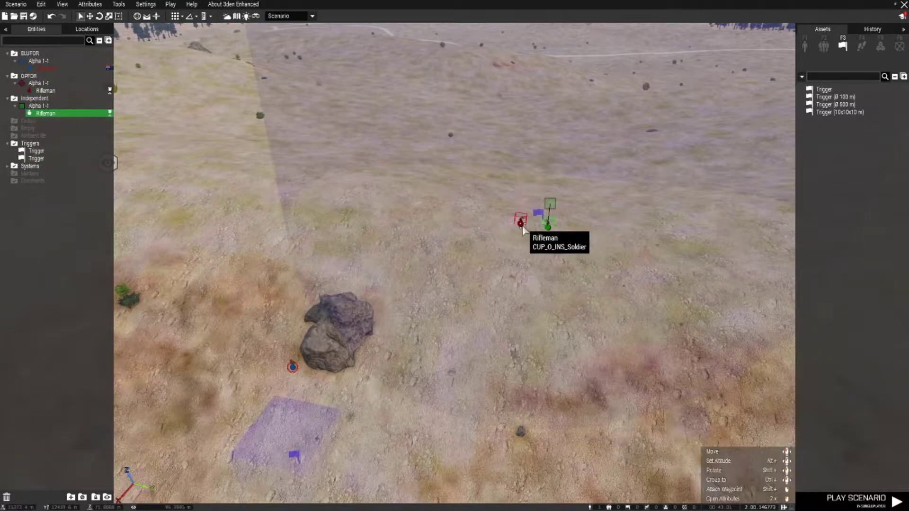
pyautogui.click(521, 222)
pyautogui.click(539, 213)
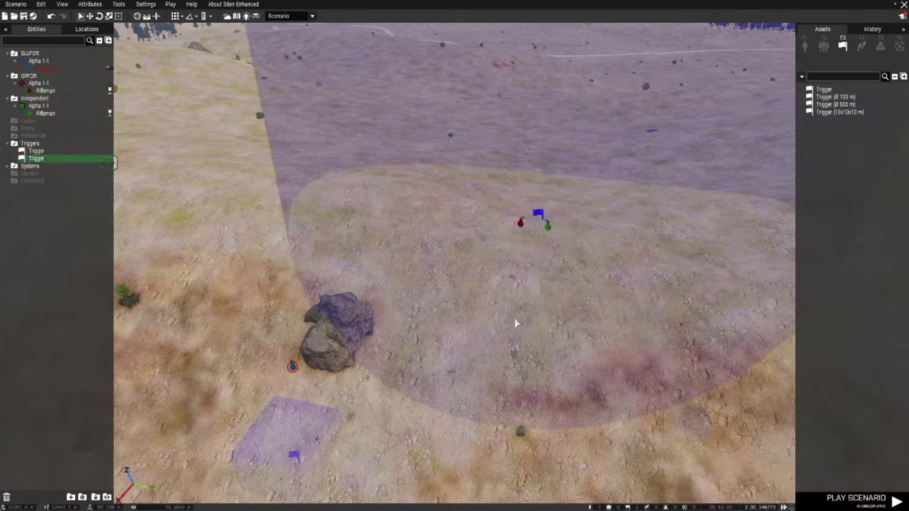
pyautogui.moveTo(511, 325); pyautogui.dragTo(533, 345, button='right')
pyautogui.press('w')
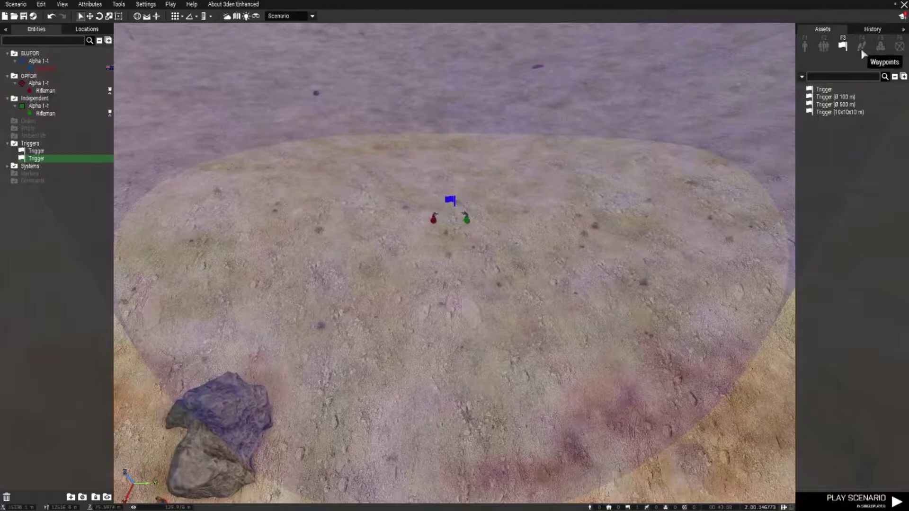
# Place a Create Task module from the Intel systems on the ground just in front of the two riflemen.
pyautogui.click(880, 46)
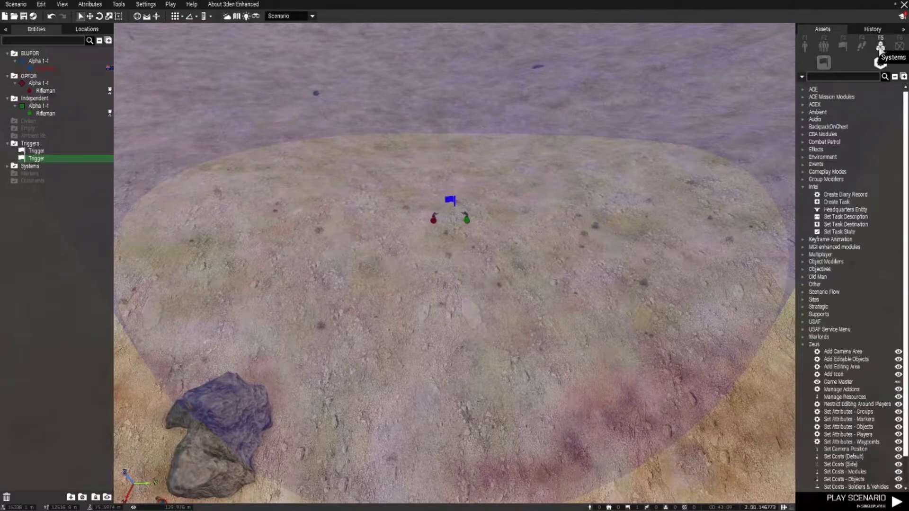
pyautogui.click(837, 202)
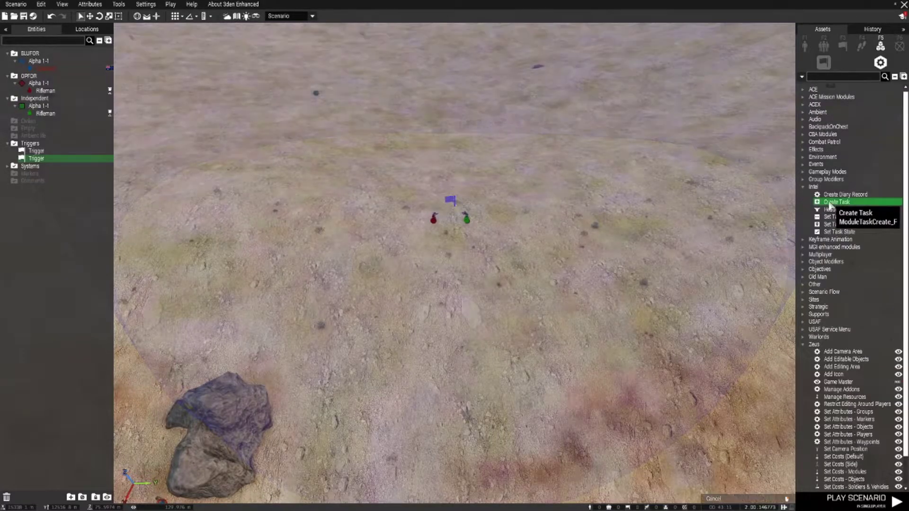
pyautogui.click(448, 250)
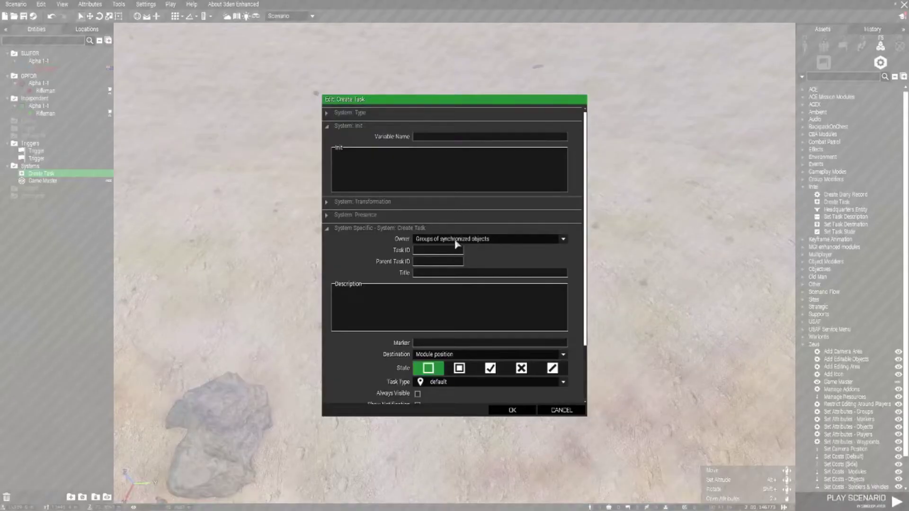
# Set the task's Owner to All playable units, Task ID to task1, Title to "Destroy all troops" and Description to "Destroy all armed factions".
pyautogui.click(457, 241)
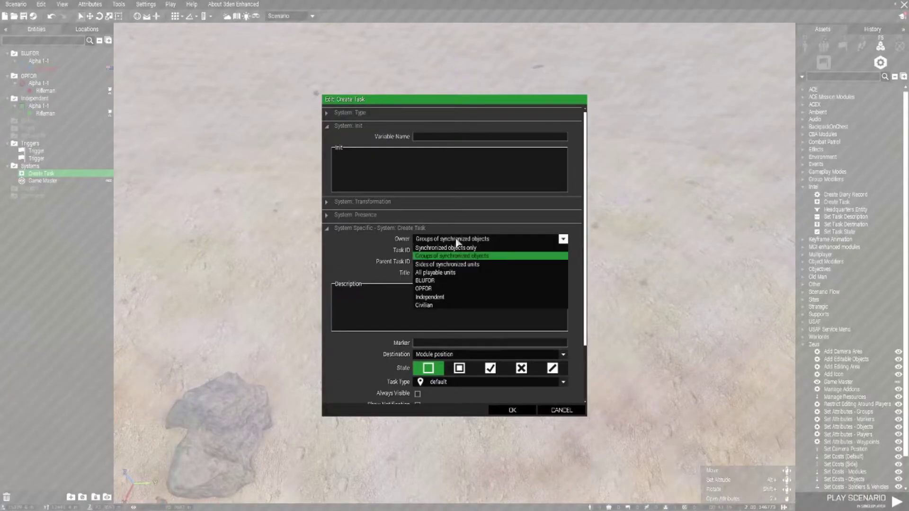
pyautogui.click(447, 273)
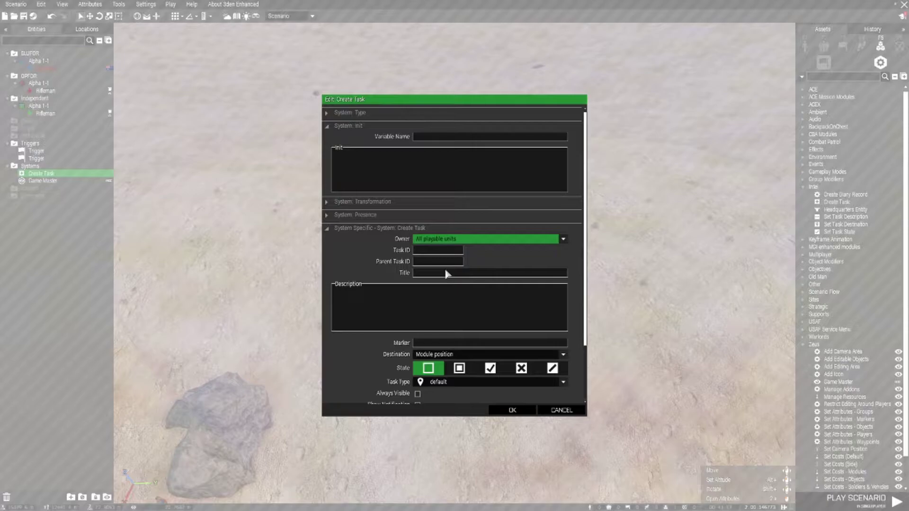
pyautogui.click(430, 251)
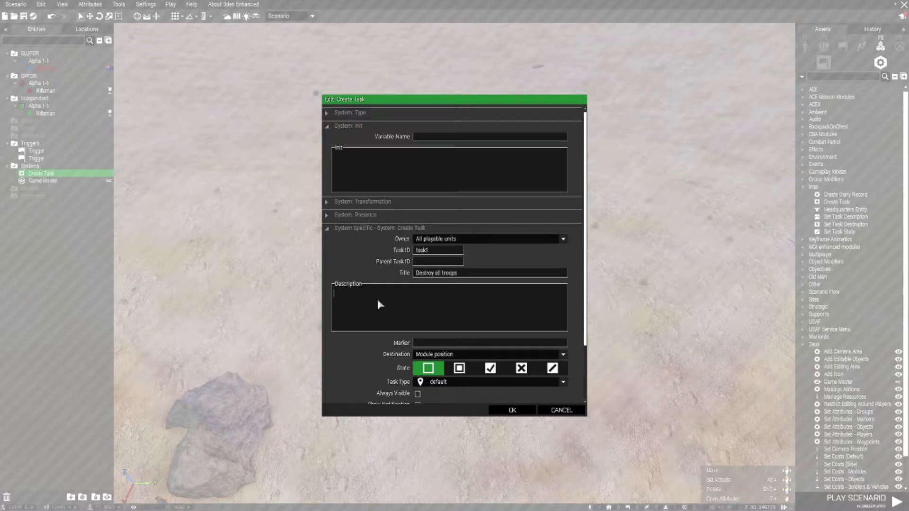
pyautogui.write('Destroy all armed factions')
# Set the task's Task Type to attack and accept the Create Task attributes.
pyautogui.moveTo(587, 338); pyautogui.dragTo(590, 402)
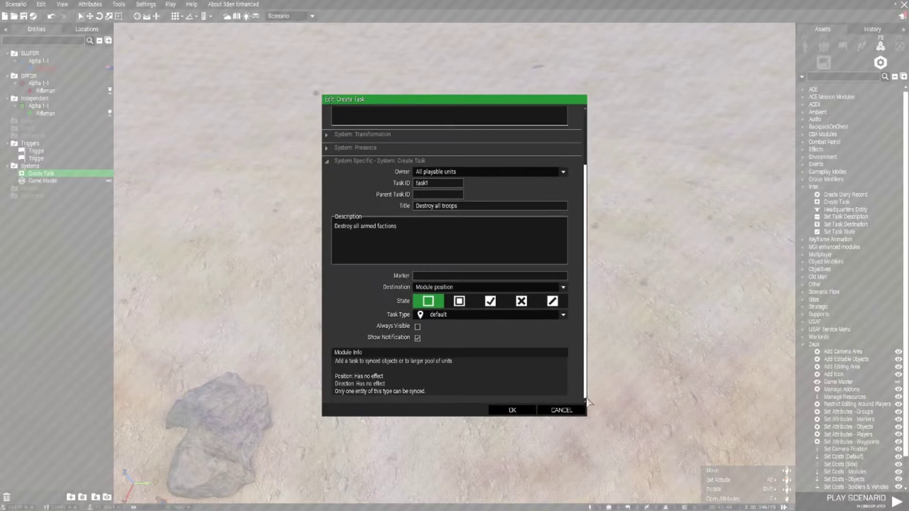
pyautogui.click(463, 315)
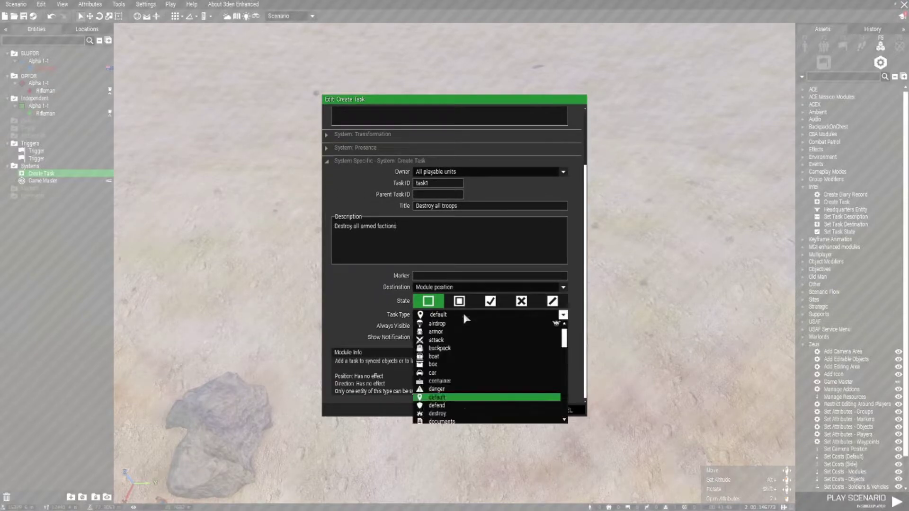
pyautogui.click(431, 341)
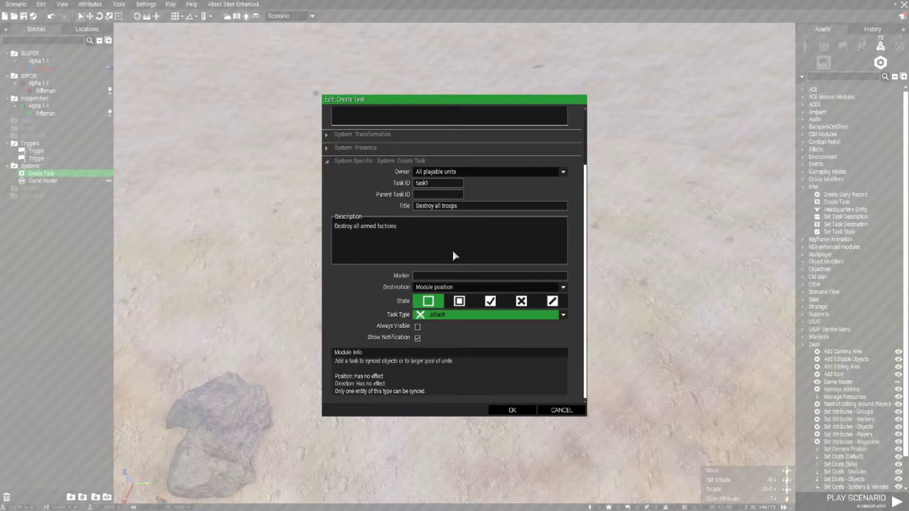
pyautogui.click(516, 411)
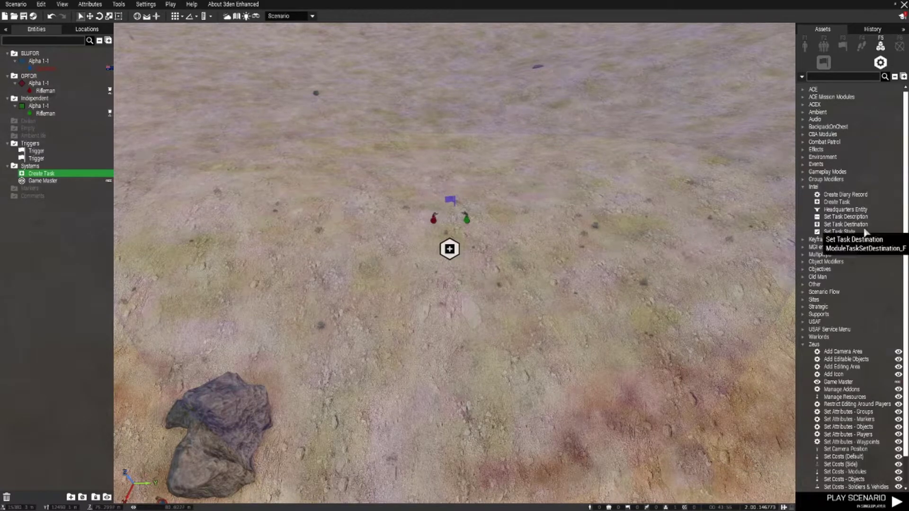
# Place a Set Task State module beside the Create Task module and set its State to Succeeded.
pyautogui.click(838, 232)
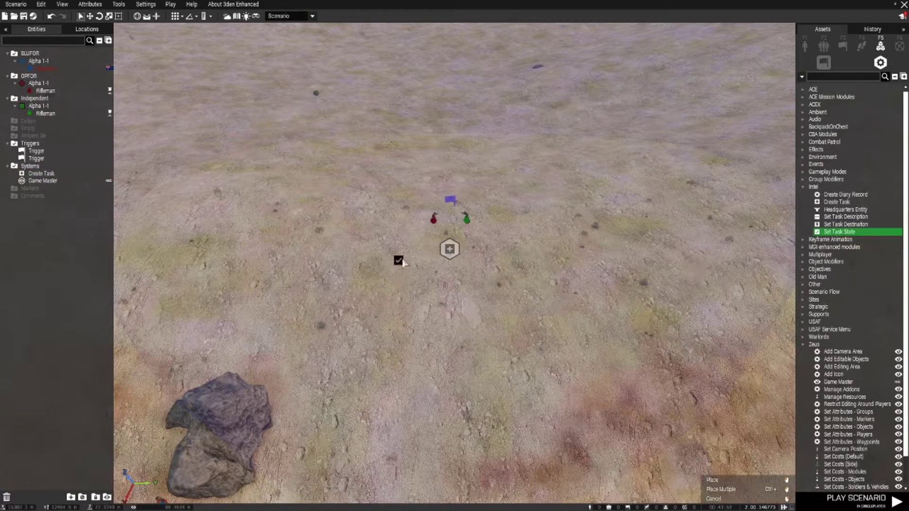
pyautogui.click(395, 255)
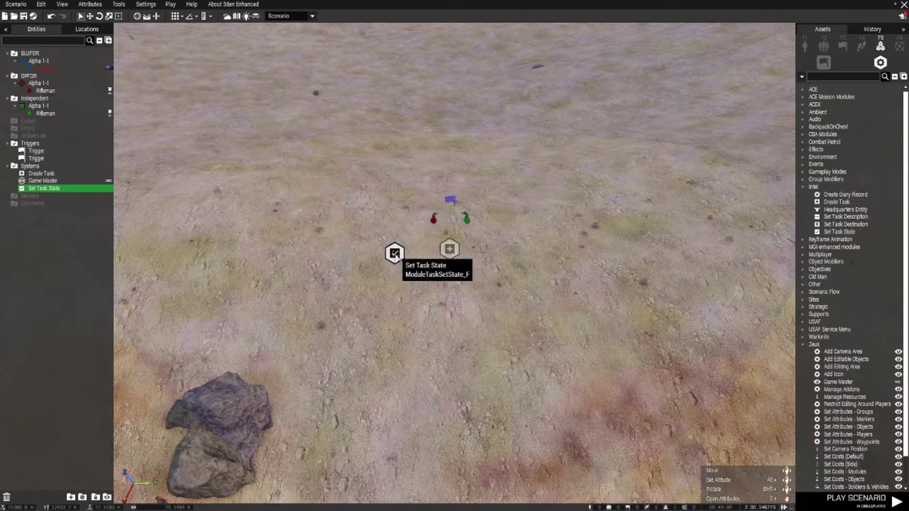
pyautogui.doubleClick(395, 255)
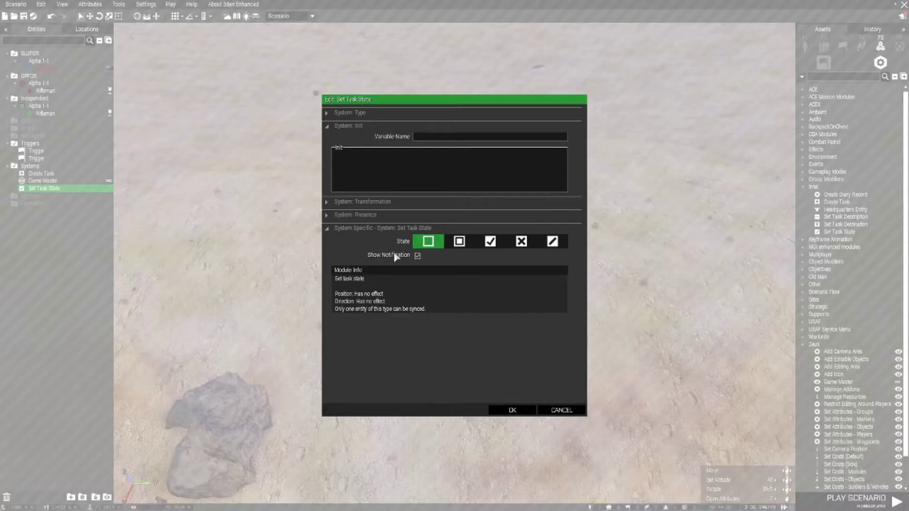
pyautogui.click(491, 242)
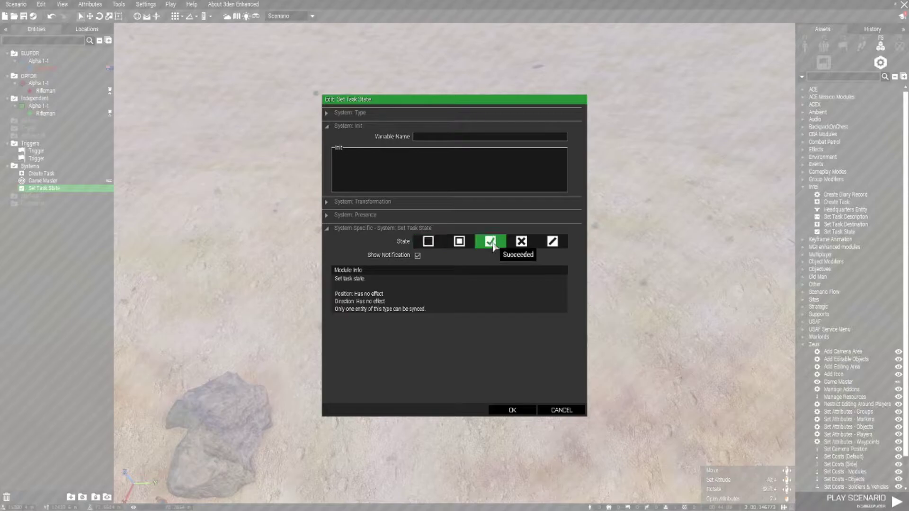
pyautogui.click(512, 410)
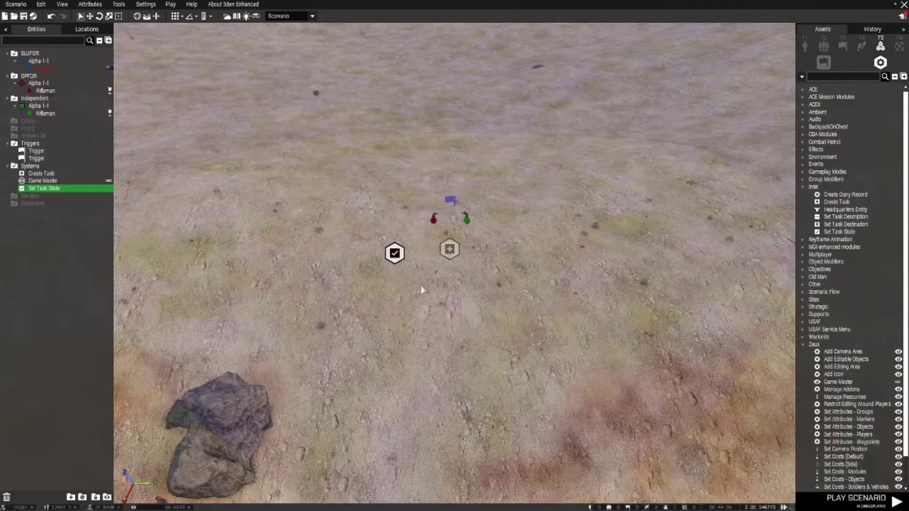
# Sync the Set Task State module to the Create Task module and shift Create Task slightly so the two line up.
pyautogui.rightClick(396, 254)
pyautogui.moveTo(425, 257)
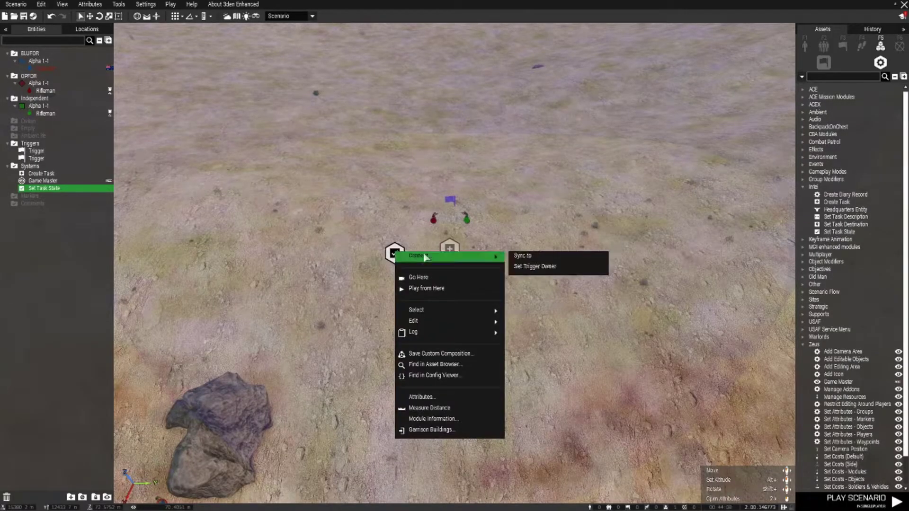
pyautogui.click(523, 255)
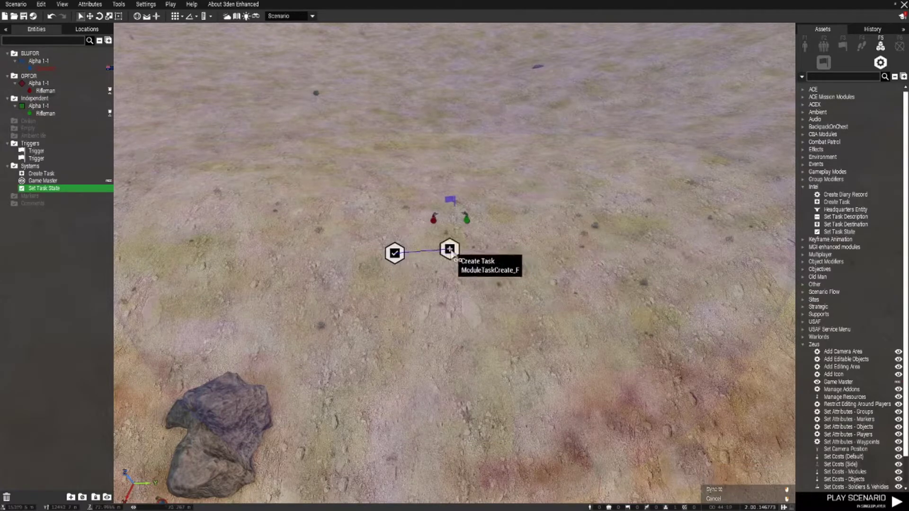
pyautogui.click(450, 250)
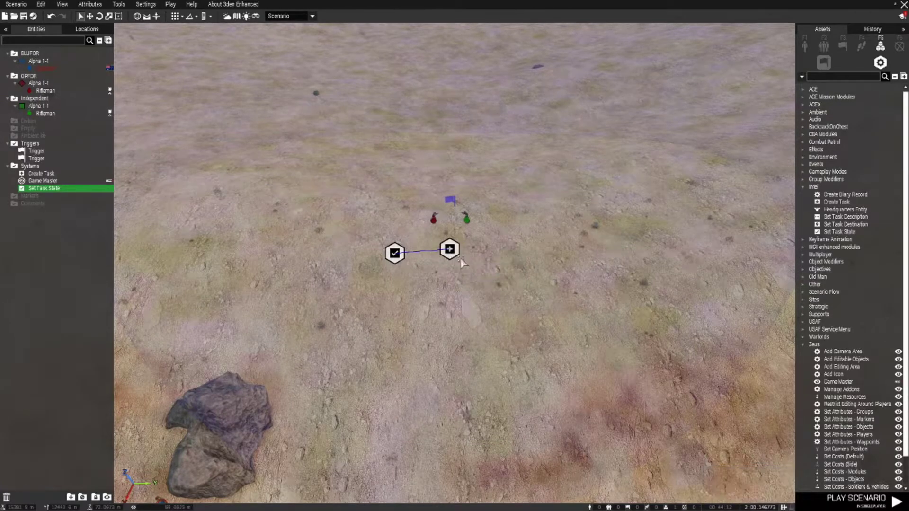
pyautogui.click(451, 251)
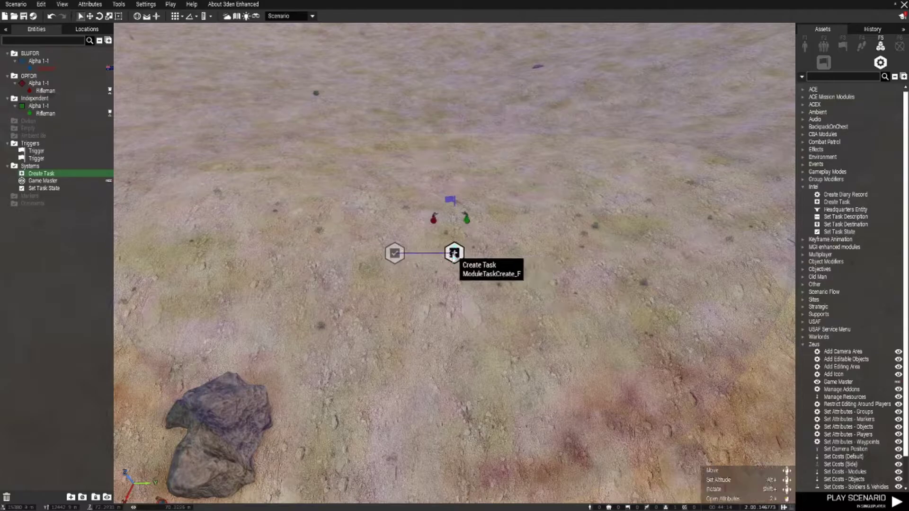
pyautogui.keyDown('ctrl'); pyautogui.click(394, 253); pyautogui.keyUp('ctrl')
pyautogui.click(394, 253)
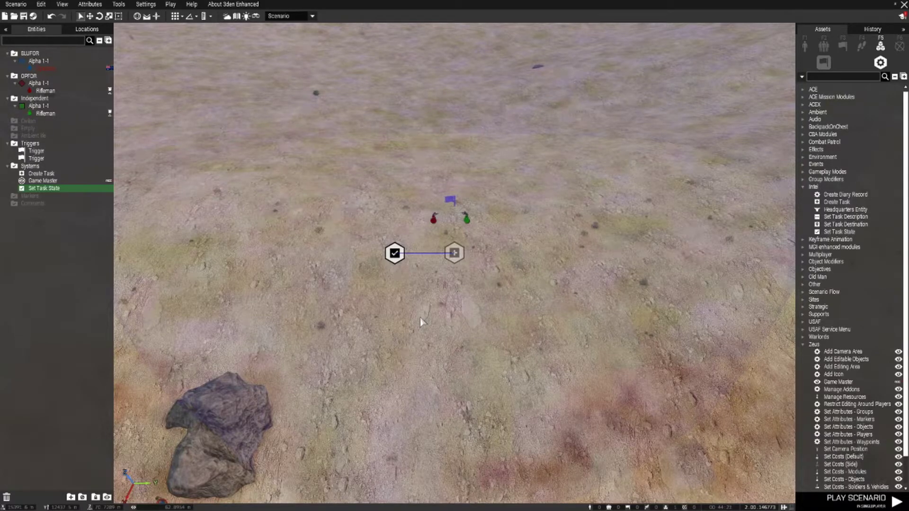
# Move the small square BLUFOR trigger from beside the rock to the open ground in front of the two task modules.
pyautogui.press('s')
pyautogui.press('a')
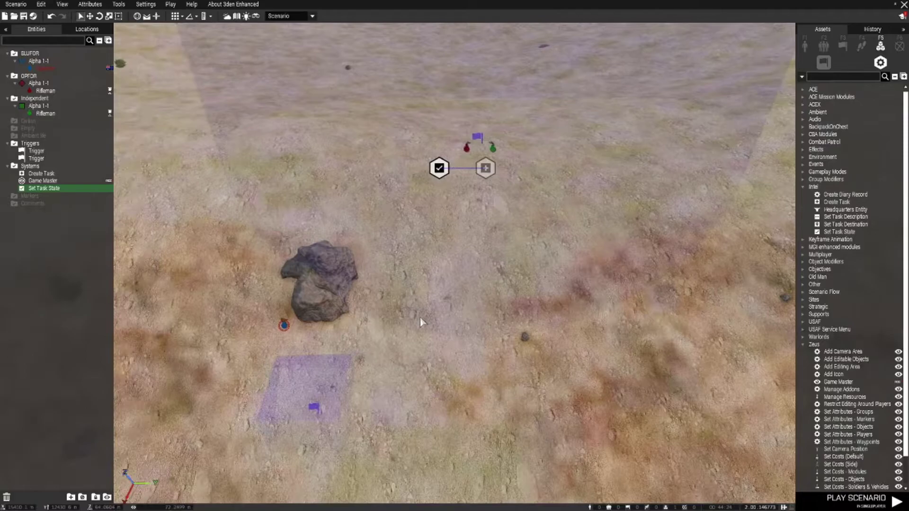
pyautogui.moveTo(317, 408); pyautogui.dragTo(450, 346)
pyautogui.press('w')
pyautogui.press('d')
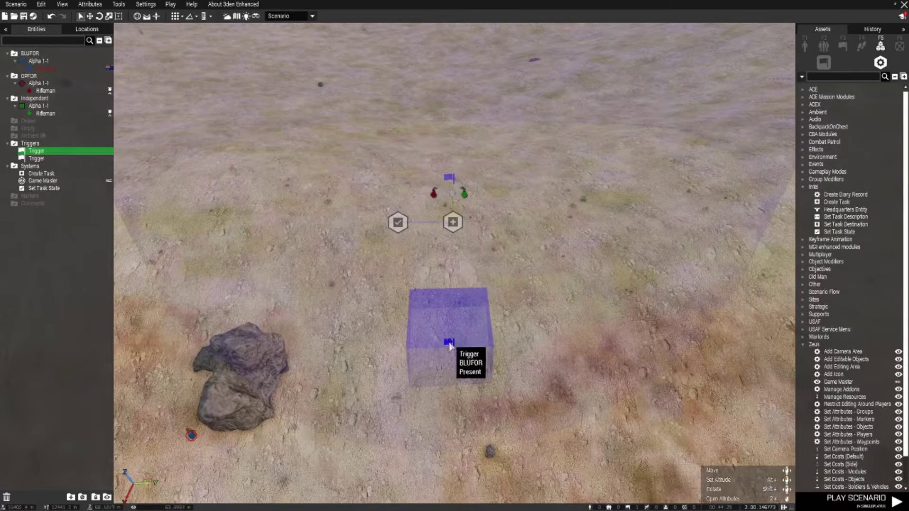
# Review the small BLUFOR trigger's activation and timer attributes, then accept them.
pyautogui.click(452, 223)
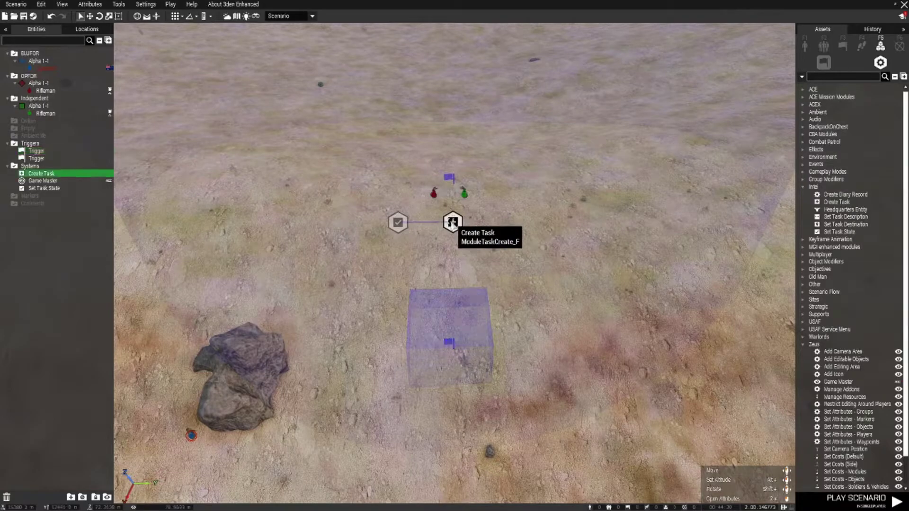
pyautogui.click(450, 345)
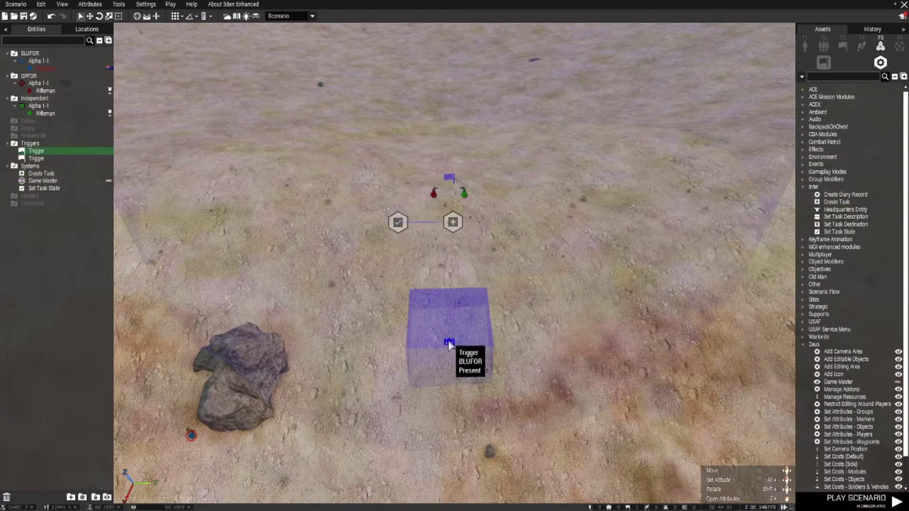
pyautogui.doubleClick(449, 342)
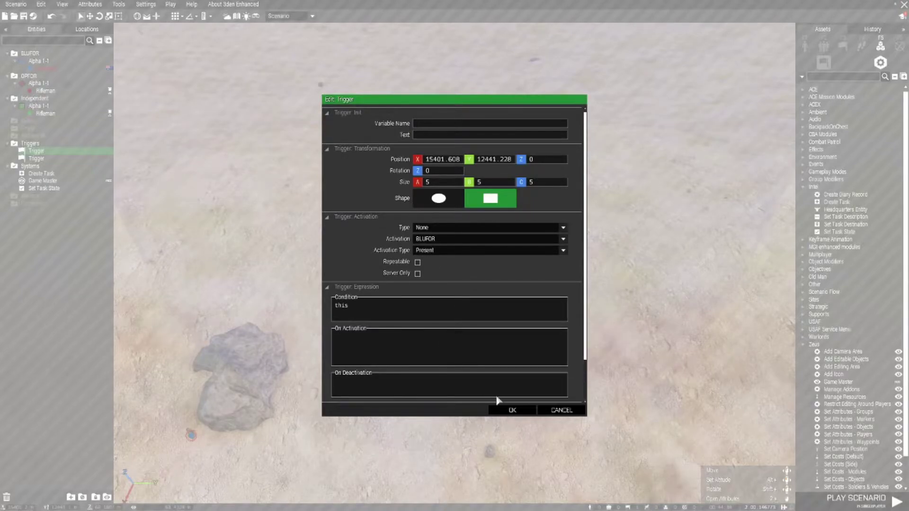
pyautogui.scroll(-2, 587, 283)
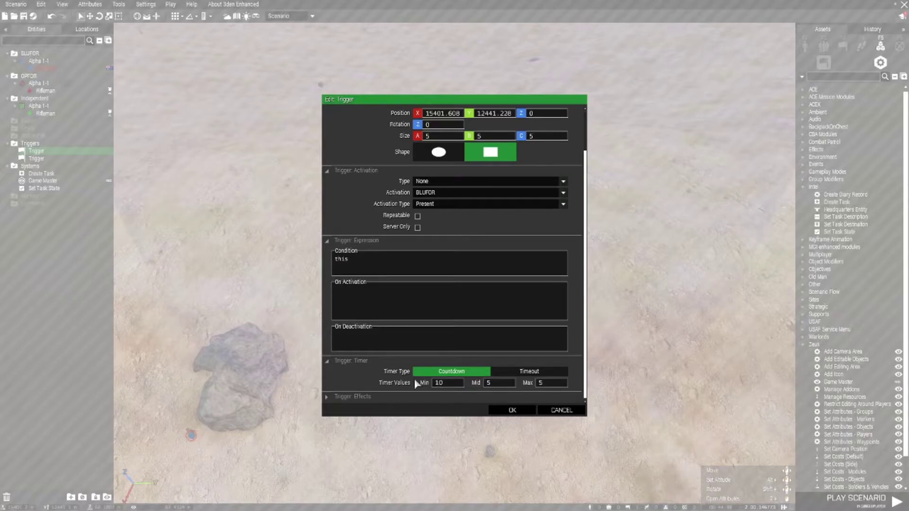
pyautogui.moveTo(499, 386); pyautogui.dragTo(446, 385)
pyautogui.click(512, 411)
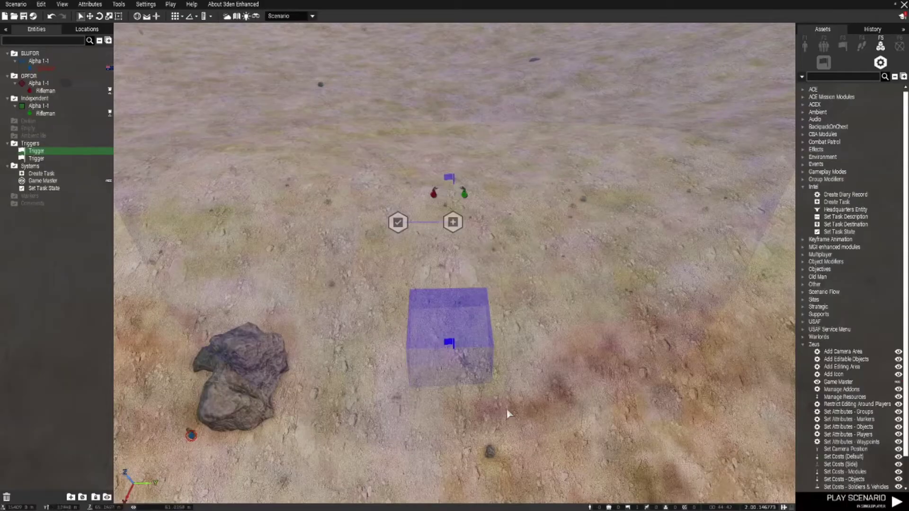
# Sync the small BLUFOR trigger to the Create Task module.
pyautogui.rightClick(446, 342)
pyautogui.moveTo(512, 348)
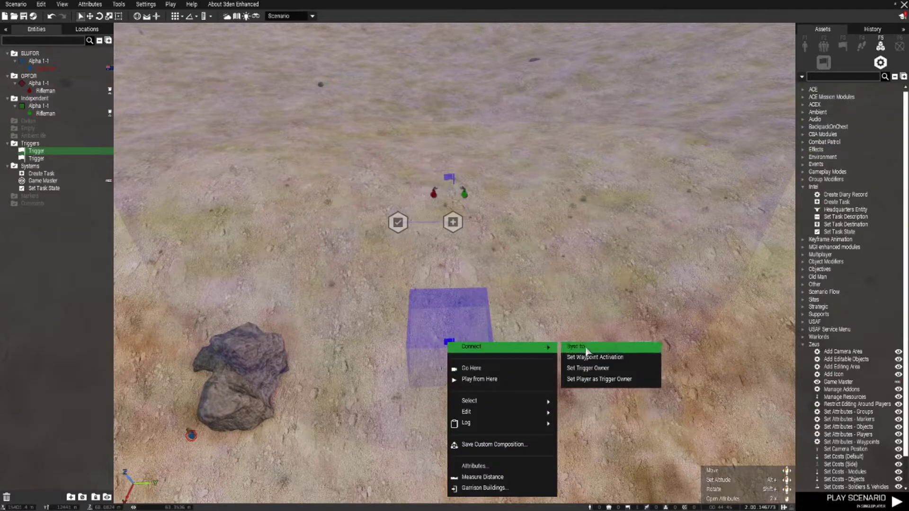
pyautogui.click(586, 351)
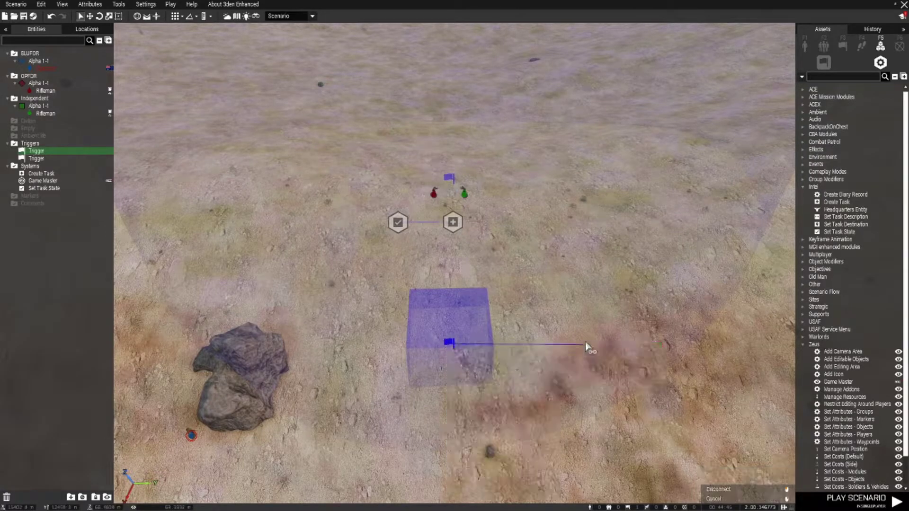
pyautogui.click(452, 223)
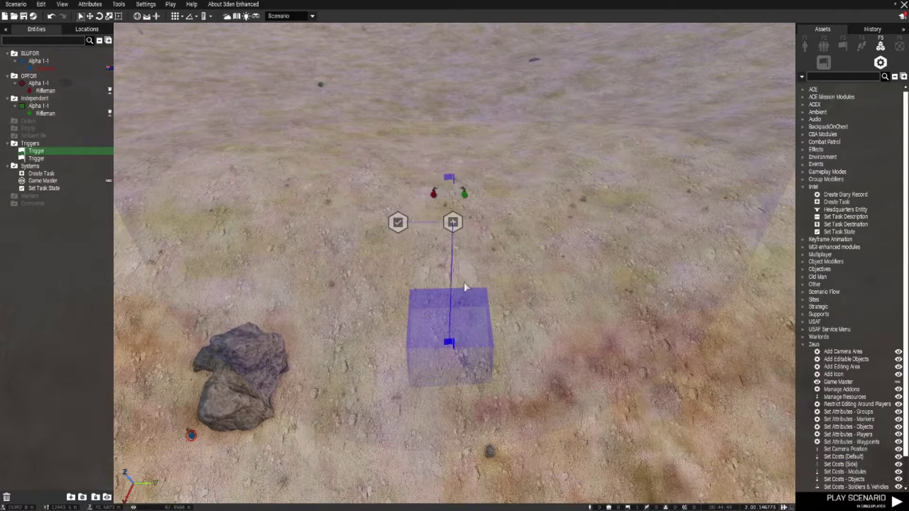
# Shift the BLUFOR Operator slightly in front of the rock and move the small BLUFOR trigger over the unit.
pyautogui.press('a')
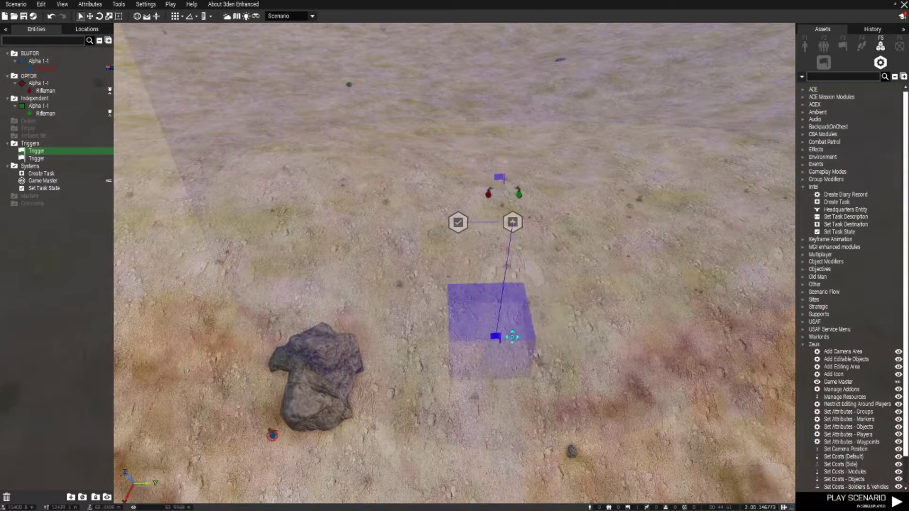
pyautogui.moveTo(512, 338); pyautogui.dragTo(448, 410)
pyautogui.press('s')
pyautogui.press('s')
pyautogui.scroll(4, 456, 389)
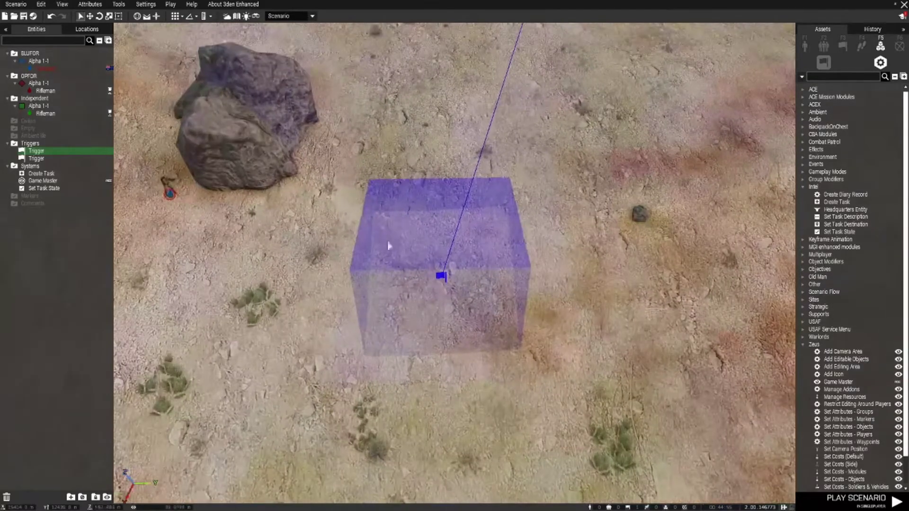
pyautogui.moveTo(579, 325); pyautogui.dragTo(578, 288, button='right')
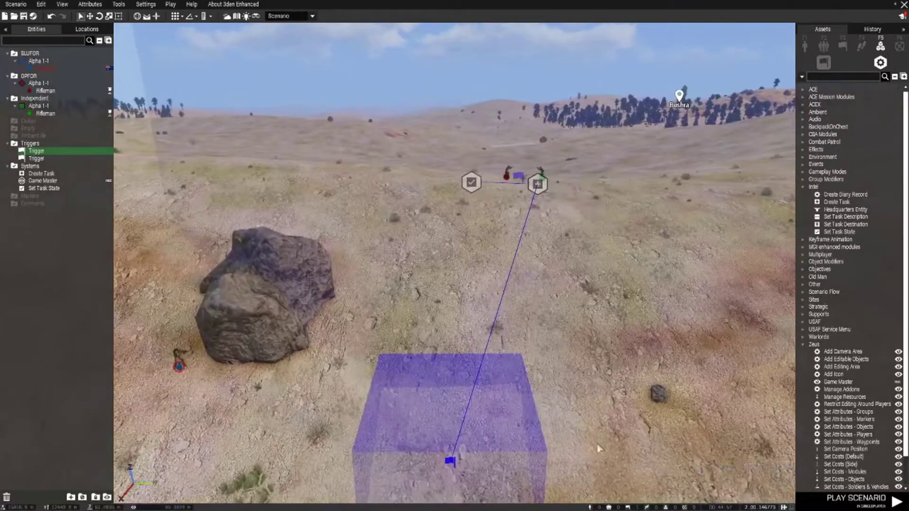
pyautogui.moveTo(597, 436); pyautogui.dragTo(597, 462, button='right')
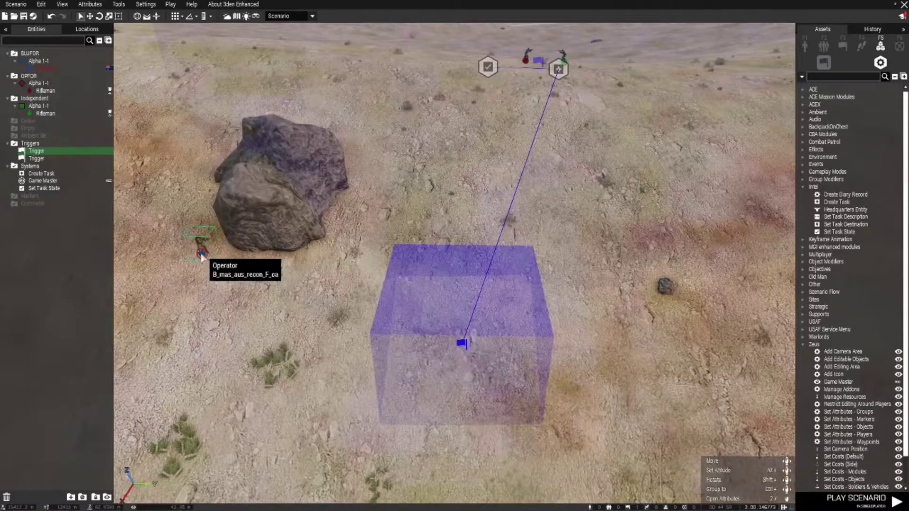
pyautogui.moveTo(205, 253); pyautogui.dragTo(257, 283)
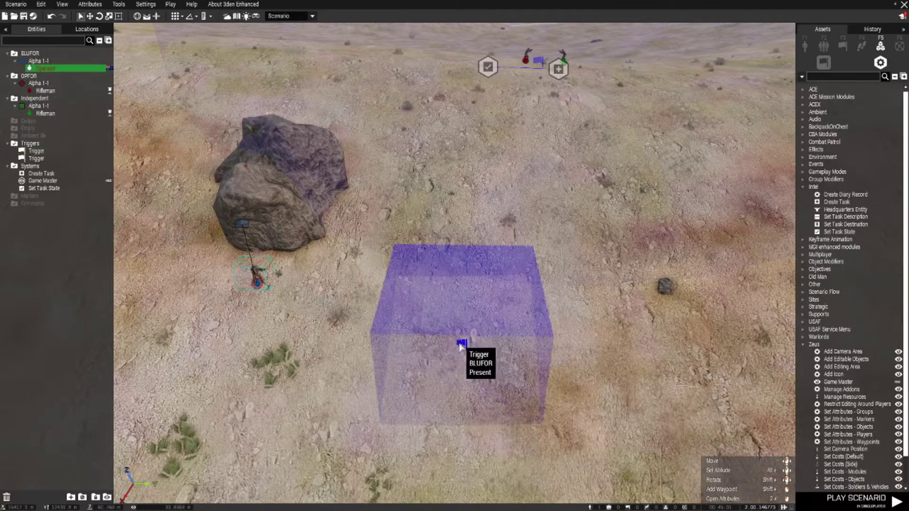
pyautogui.moveTo(462, 345); pyautogui.dragTo(273, 283)
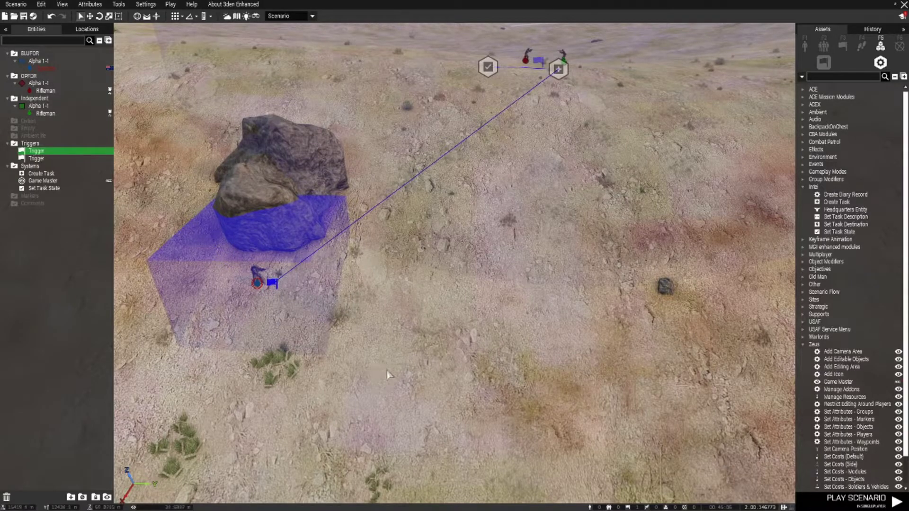
# Examine the BLUFOR trigger's coverage around the Operator, then inspect the OPFOR and Independent riflemen behind the task modules.
pyautogui.press('a')
pyautogui.moveTo(387, 374); pyautogui.dragTo(489, 367, button='right')
pyautogui.press('z')
pyautogui.press('w')
pyautogui.press('s')
pyautogui.press('q')
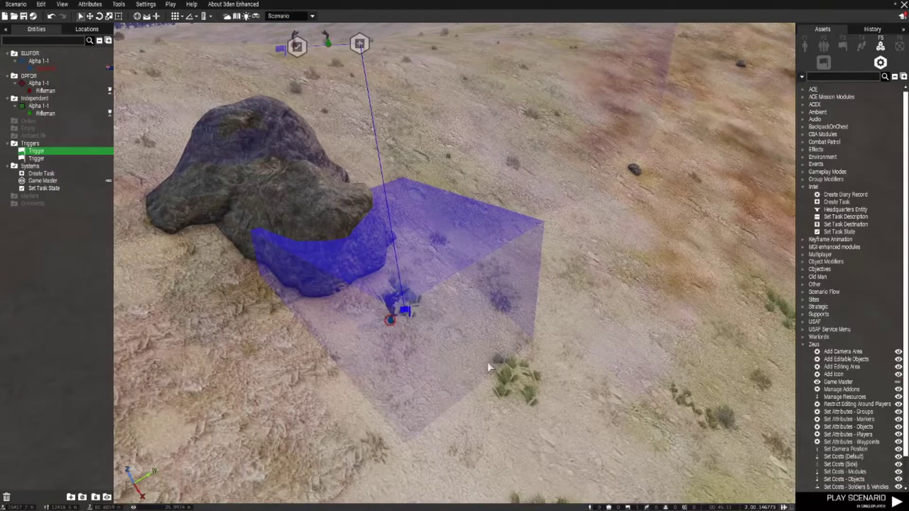
pyautogui.press('d')
pyautogui.moveTo(490, 367); pyautogui.dragTo(373, 372, button='right')
pyautogui.press('s')
pyautogui.press('q')
pyautogui.press('d')
pyautogui.press('w')
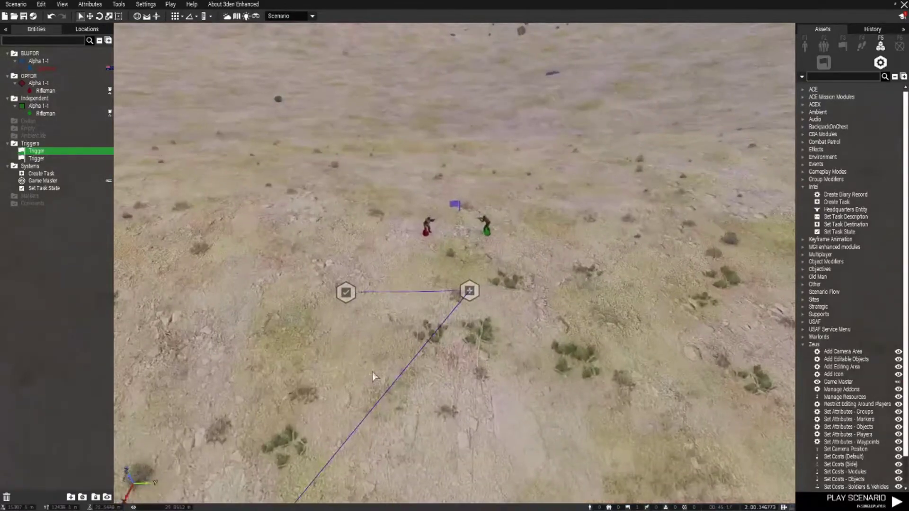
pyautogui.press('w')
pyautogui.press('s')
pyautogui.press('q')
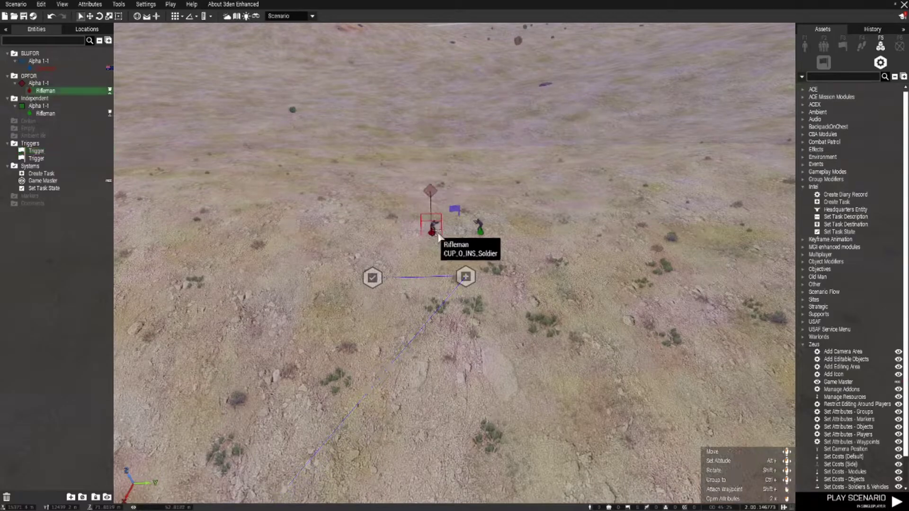
pyautogui.click(480, 229)
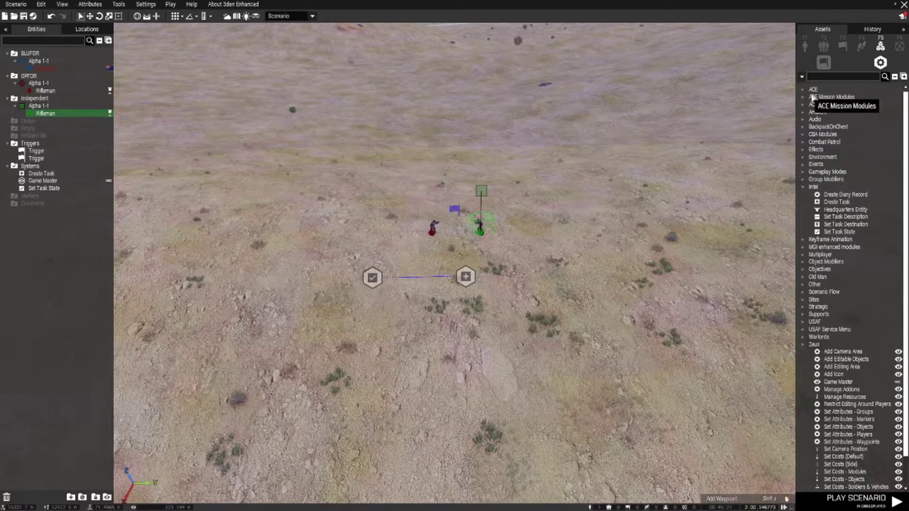
# Place a 10x10x10 m trigger on the open ground beside the OPFOR rifleman.
pyautogui.click(844, 45)
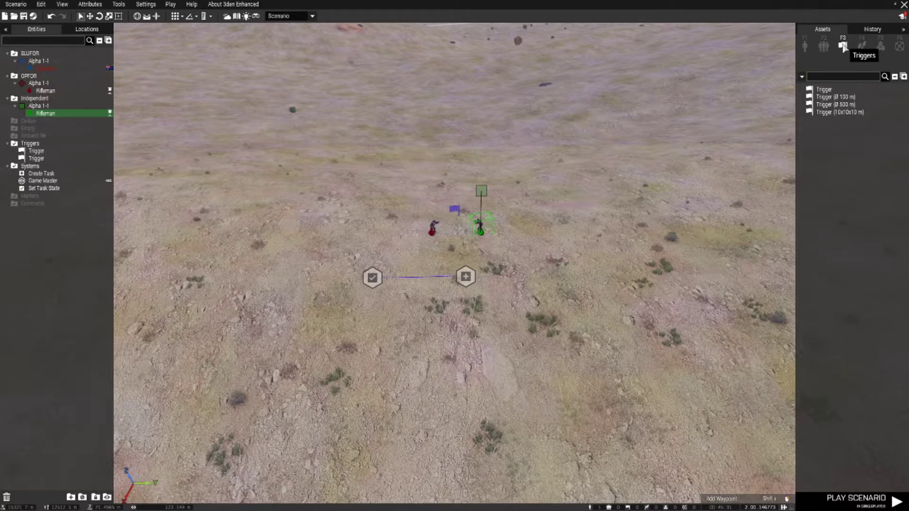
pyautogui.click(830, 113)
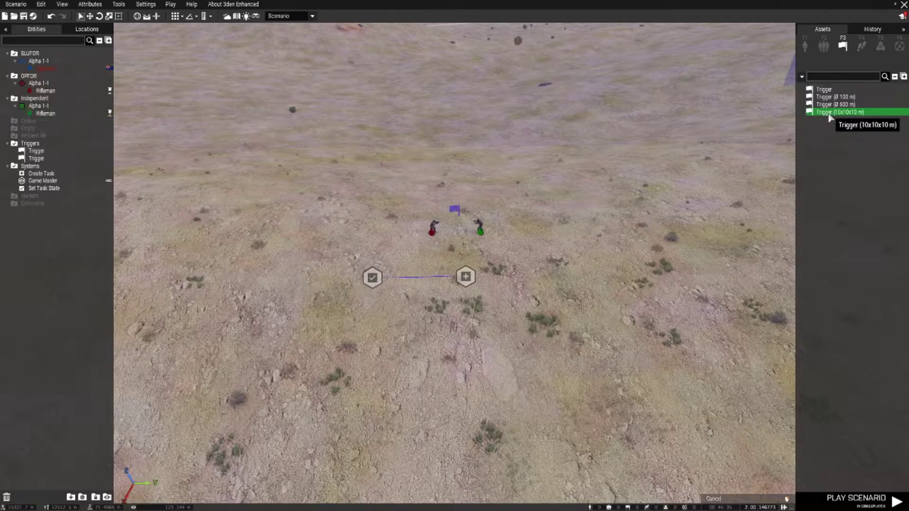
pyautogui.click(333, 239)
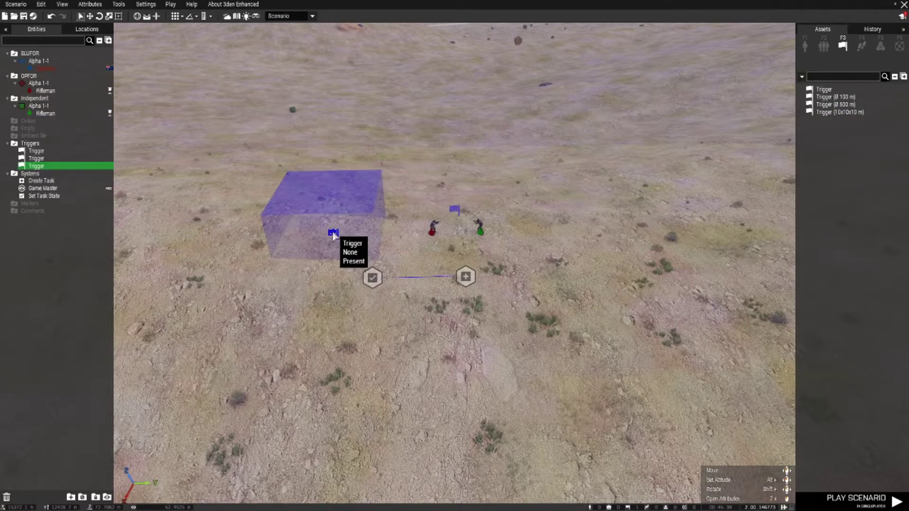
# Set the trigger beside the OPFOR rifleman to Activation OPFOR and Activation Type Not Present.
pyautogui.doubleClick(333, 233)
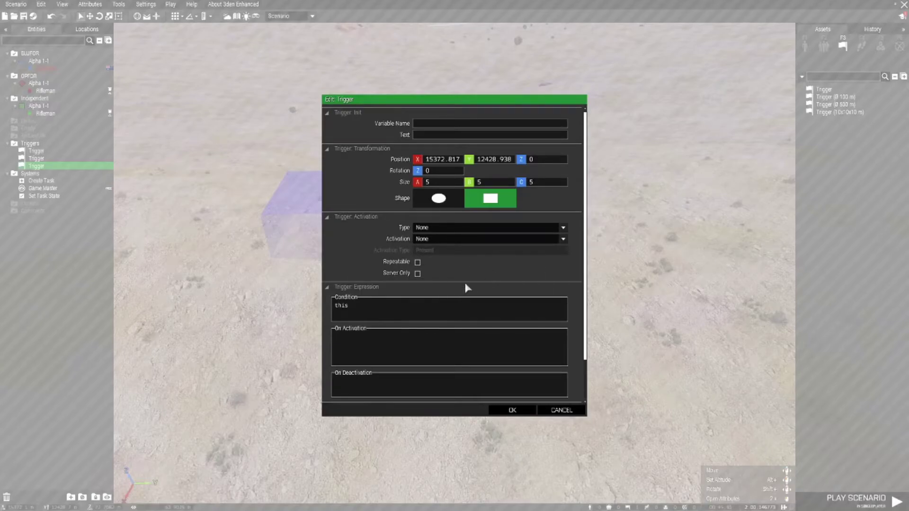
pyautogui.click(453, 239)
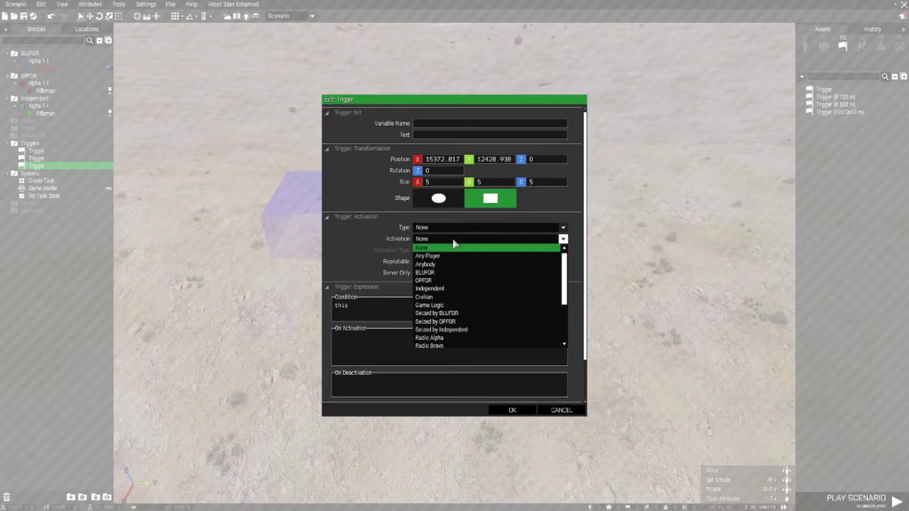
pyautogui.click(452, 281)
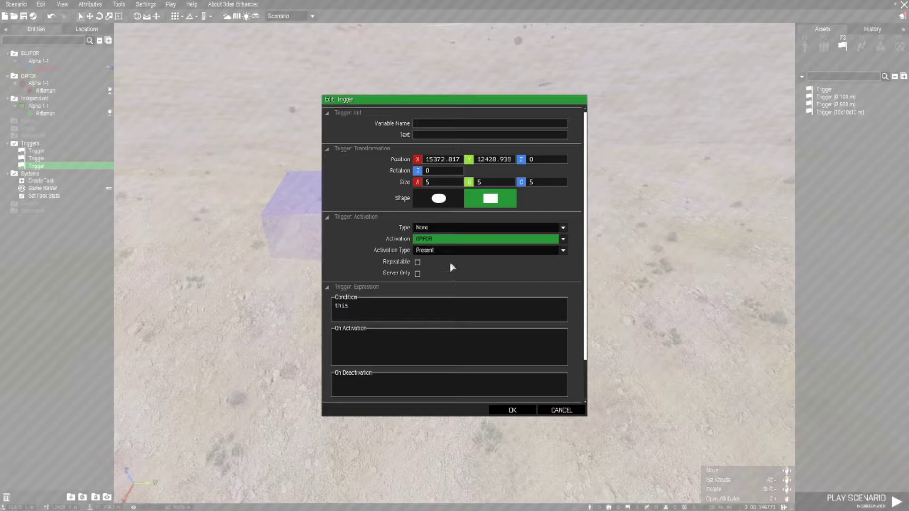
pyautogui.click(450, 251)
pyautogui.click(449, 270)
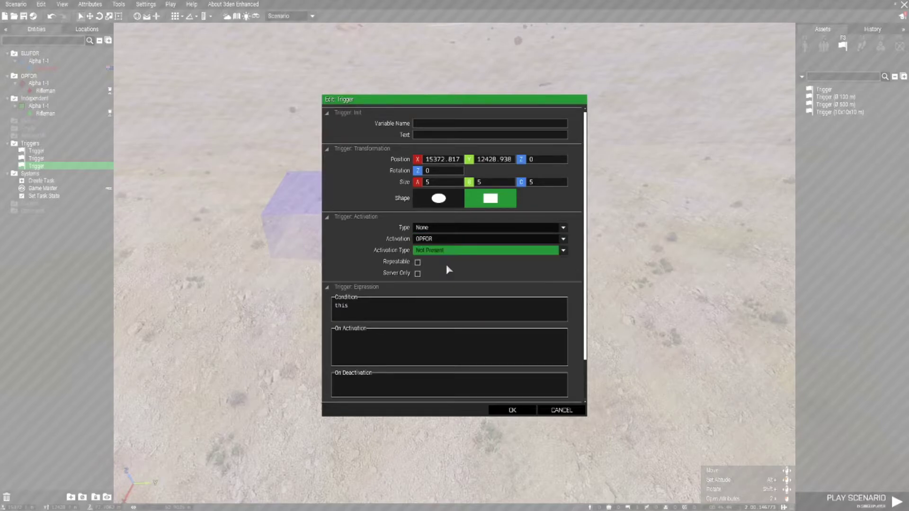
pyautogui.click(513, 410)
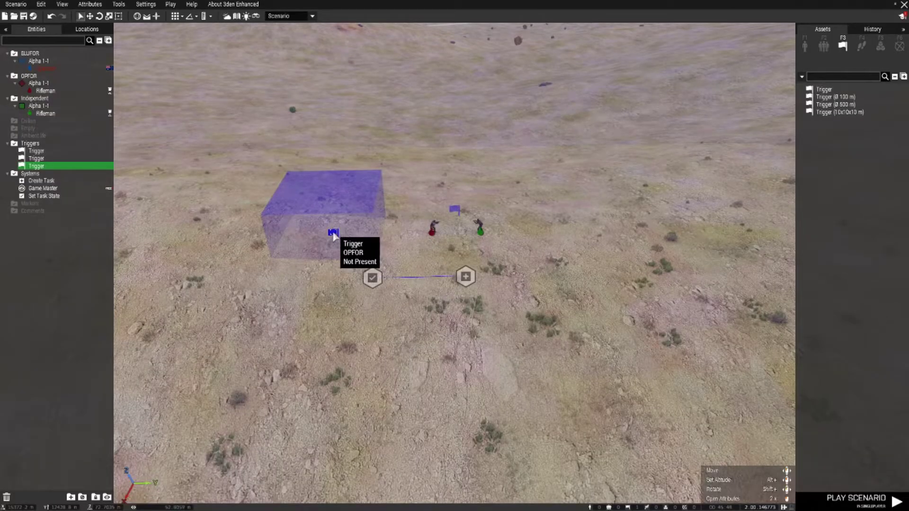
# Place a second 10x10x10 m trigger on the open ground beside the Independent rifleman.
pyautogui.click(433, 232)
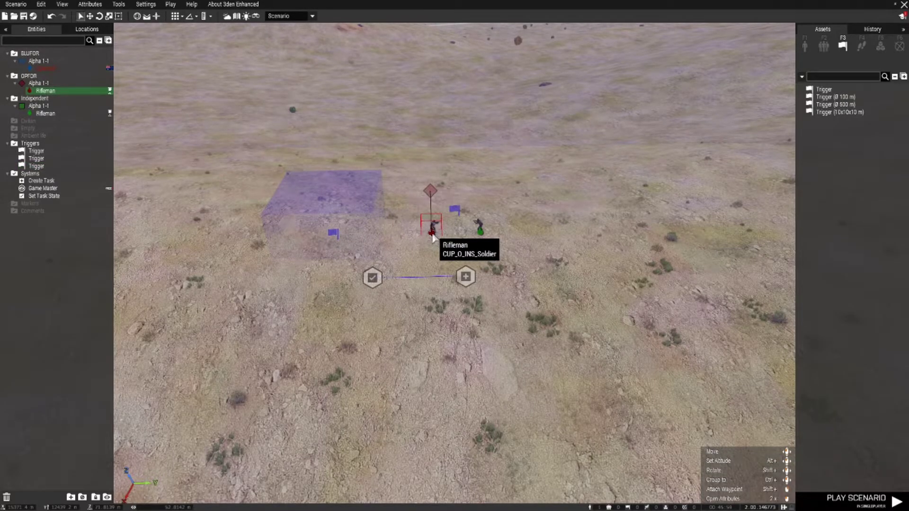
pyautogui.click(832, 112)
pyautogui.click(590, 247)
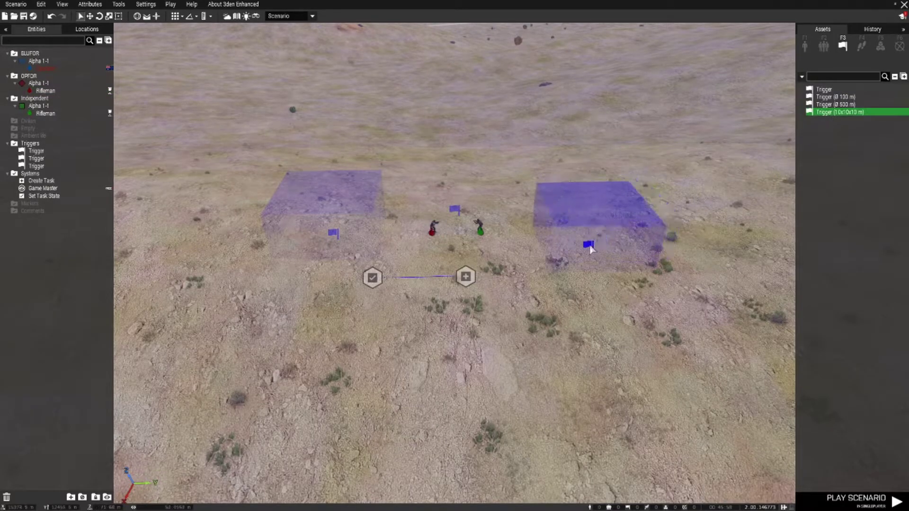
pyautogui.click(583, 246)
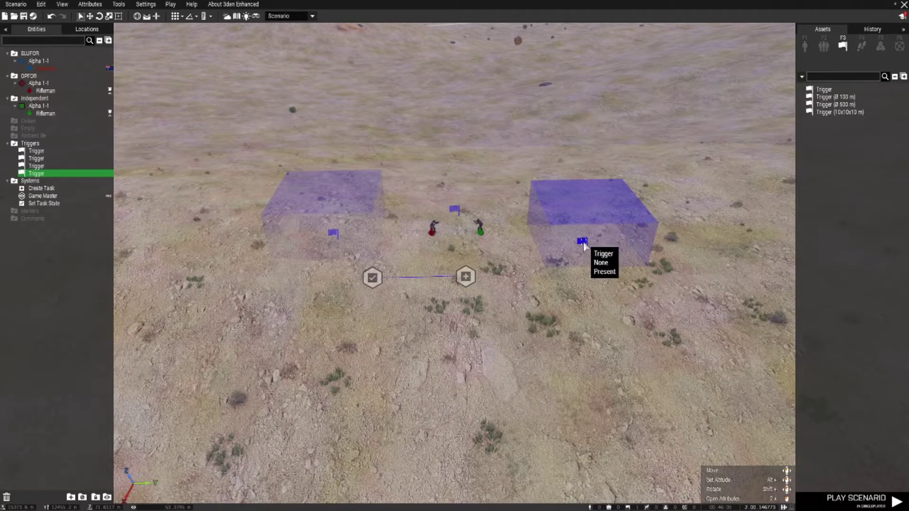
# Set the trigger beside the Independent rifleman to Activation Independent and Activation Type Not Present.
pyautogui.doubleClick(584, 247)
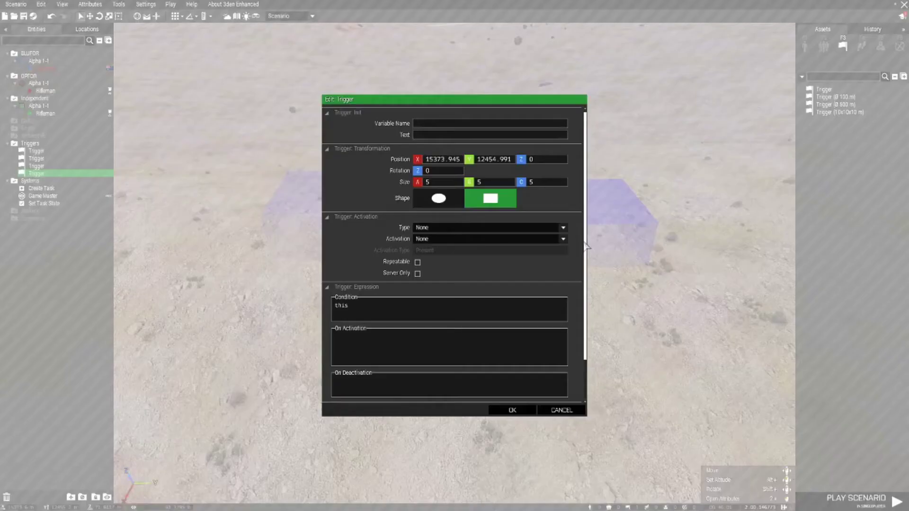
pyautogui.click(465, 241)
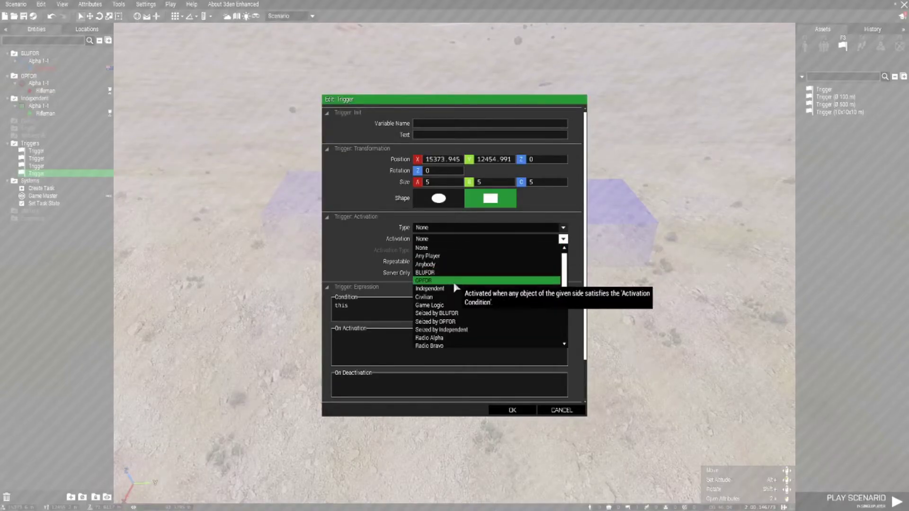
pyautogui.click(452, 289)
pyautogui.click(445, 251)
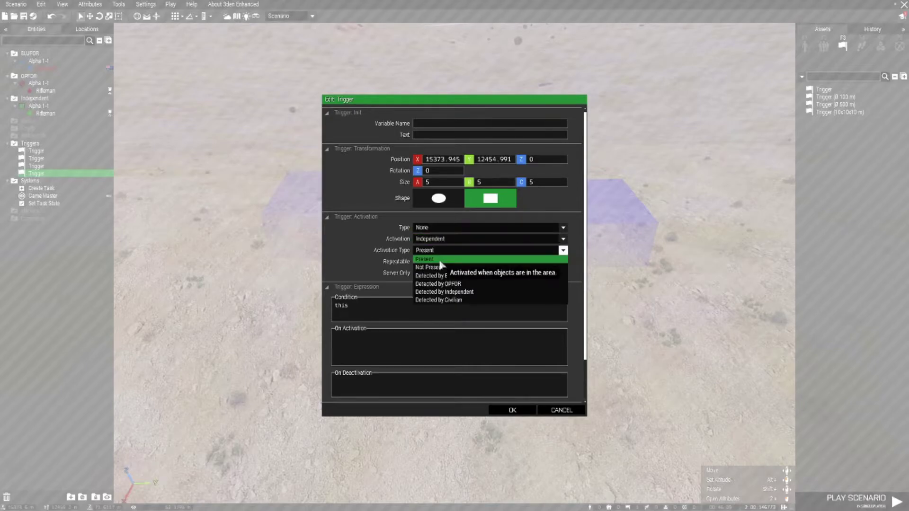
pyautogui.click(439, 267)
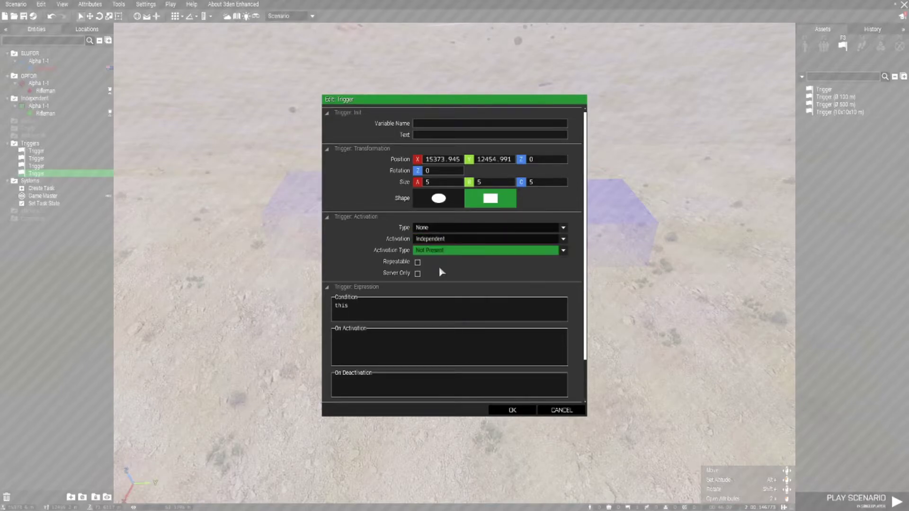
pyautogui.click(513, 410)
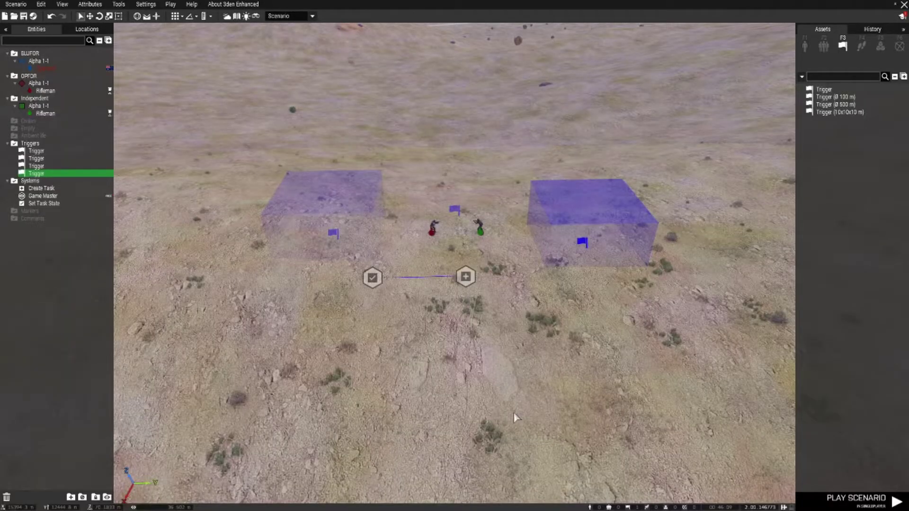
# Sync the Independent Not Present trigger and the OPFOR Not Present trigger to the Set Task State module.
pyautogui.rightClick(583, 243)
pyautogui.moveTo(586, 245)
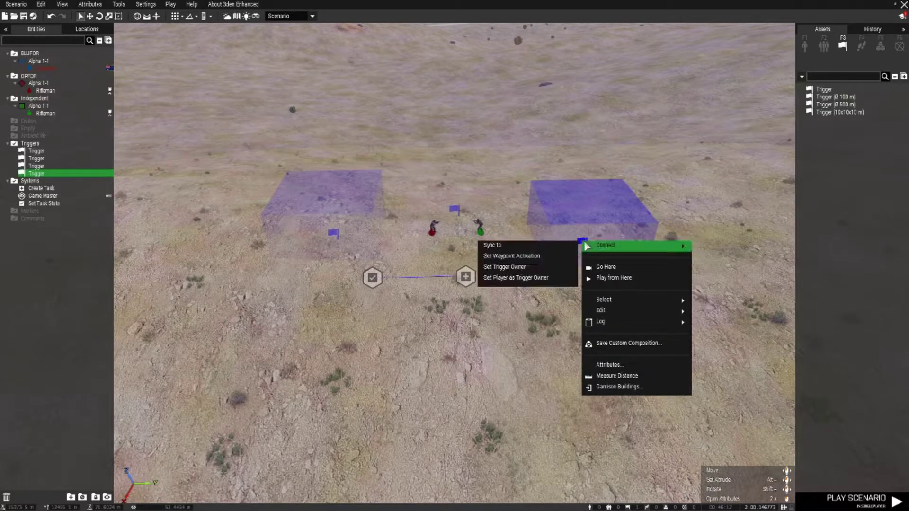
pyautogui.click(519, 247)
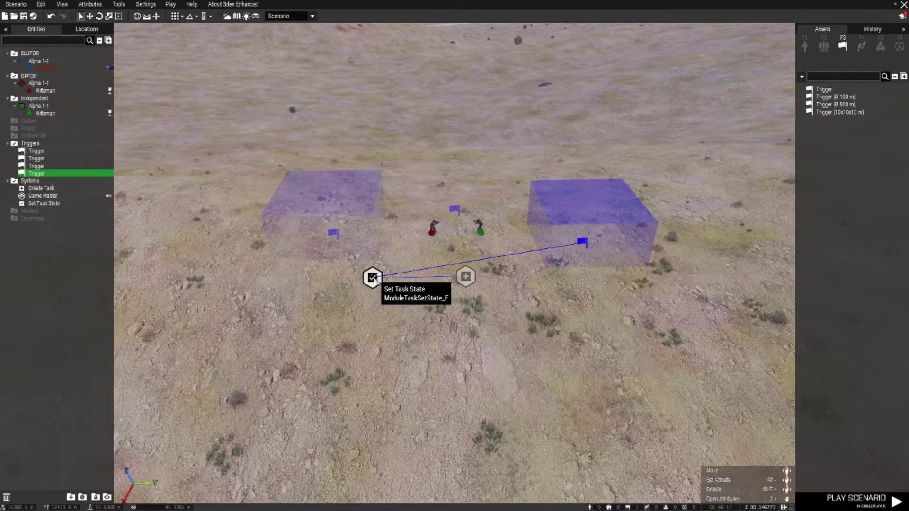
pyautogui.click(373, 279)
pyautogui.rightClick(334, 233)
pyautogui.moveTo(413, 242)
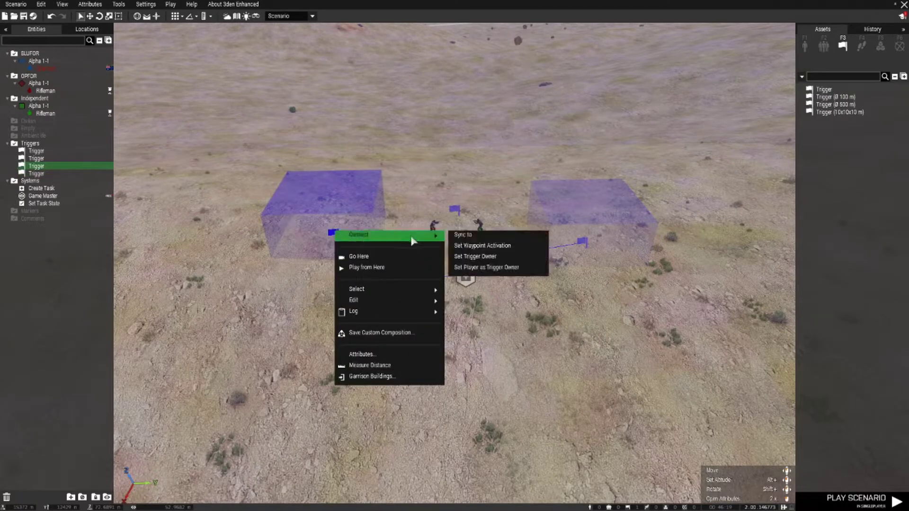
pyautogui.click(466, 235)
pyautogui.click(372, 278)
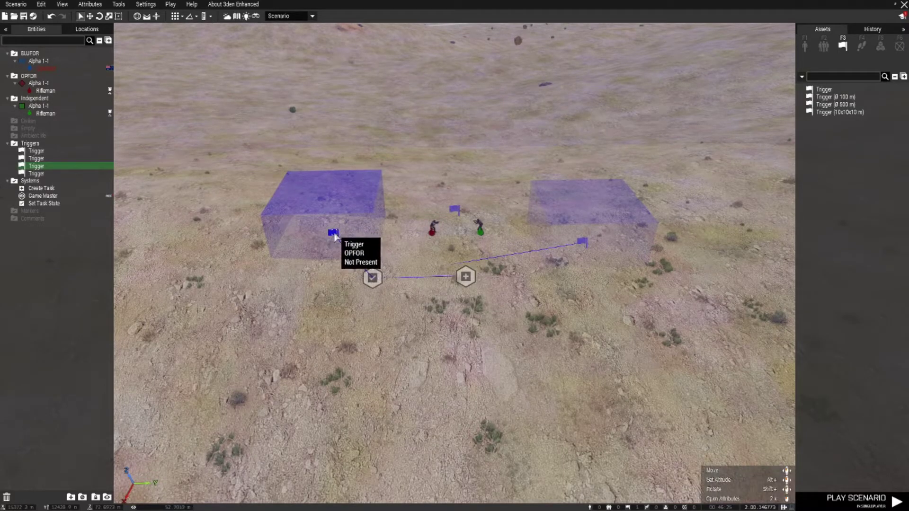
# Move the OPFOR Not Present trigger over the two riflemen and shift the Independent trigger closer to it.
pyautogui.moveTo(340, 237); pyautogui.dragTo(454, 232)
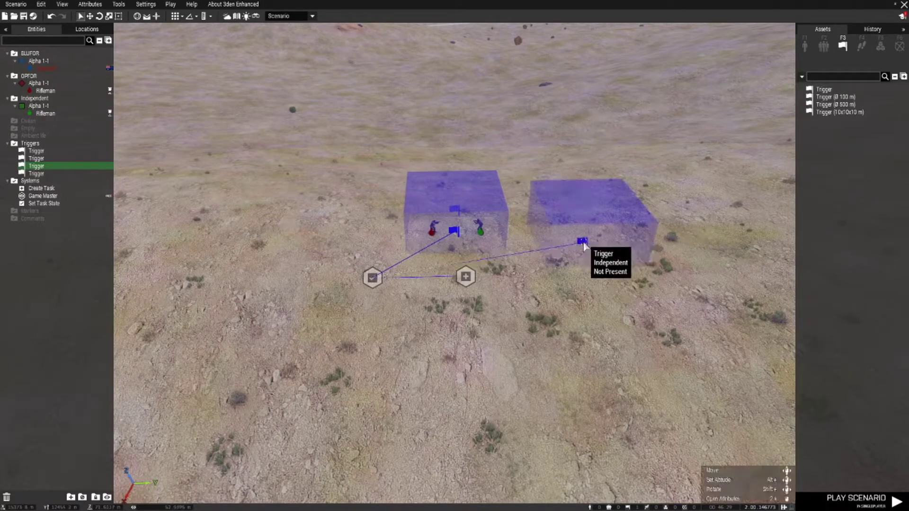
pyautogui.moveTo(582, 240); pyautogui.dragTo(562, 235)
# Place a Ø 500 m trigger over the wooded hills away from the riflemen.
pyautogui.moveTo(648, 328)
pyautogui.mouseDown(button='right')
pyautogui.moveTo(625, 330)
pyautogui.moveTo(675, 351)
pyautogui.moveTo(760, 364)
pyautogui.moveTo(753, 335)
pyautogui.moveTo(657, 307)
pyautogui.mouseUp(button='right')
pyautogui.press('d')
pyautogui.press('w')
pyautogui.press('s')
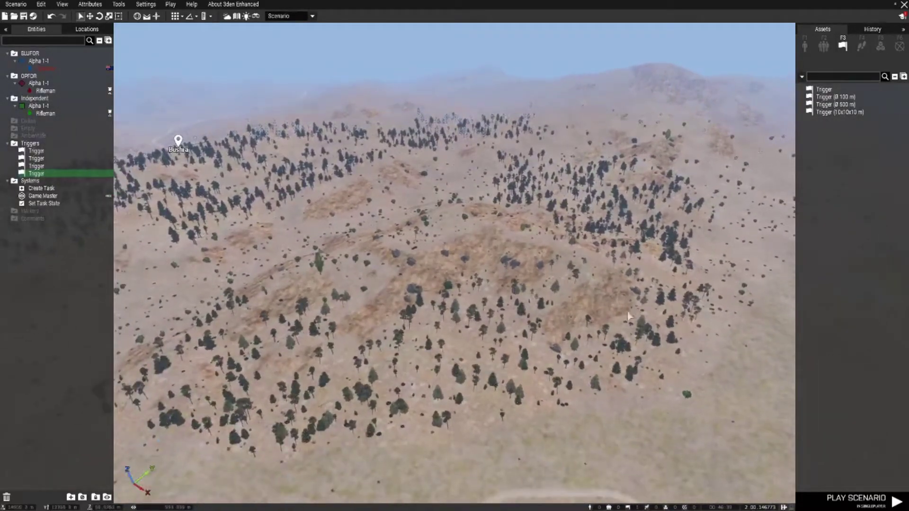
pyautogui.click(827, 106)
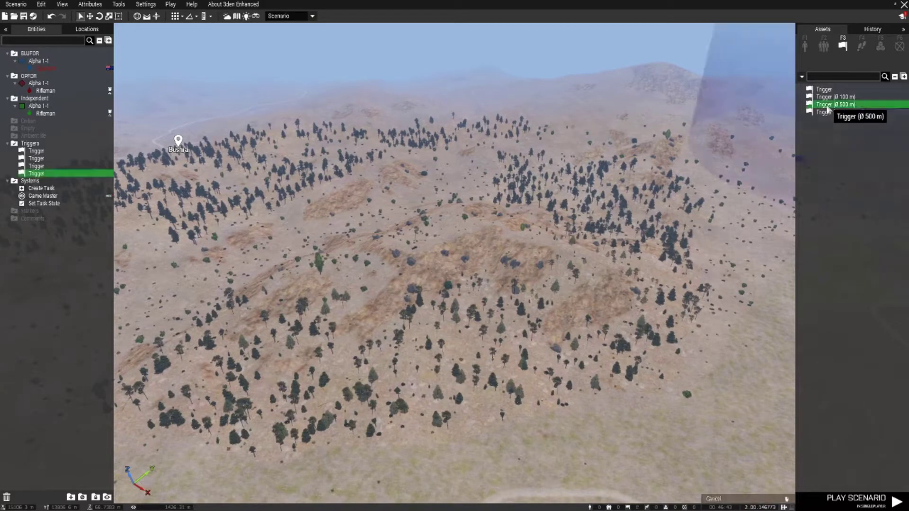
pyautogui.click(452, 242)
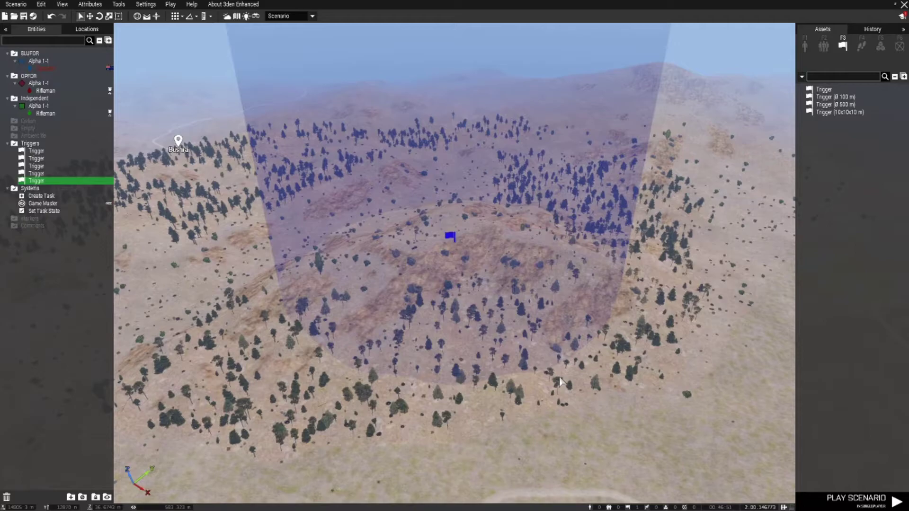
# Stretch the large trigger's edges to cover more of the wooded hills, and delete that trigger.
pyautogui.press('space')
pyautogui.press('space')
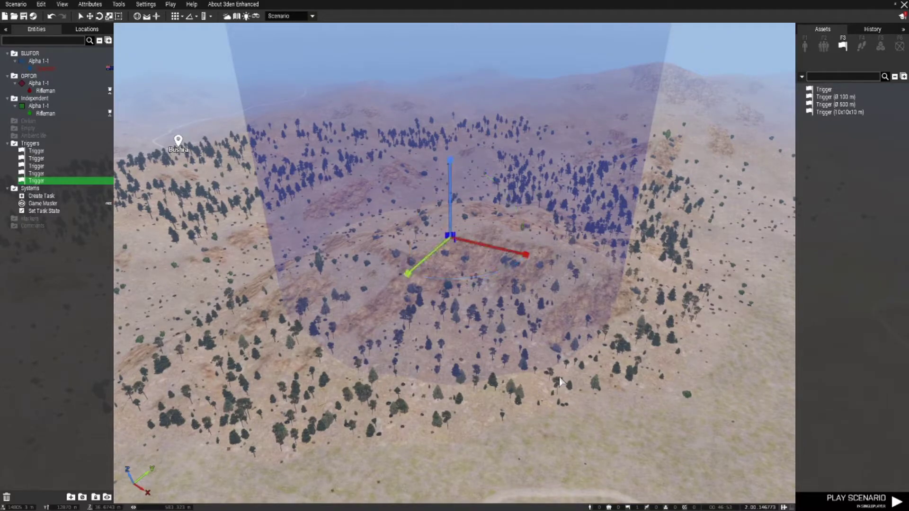
pyautogui.moveTo(622, 277); pyautogui.dragTo(672, 382)
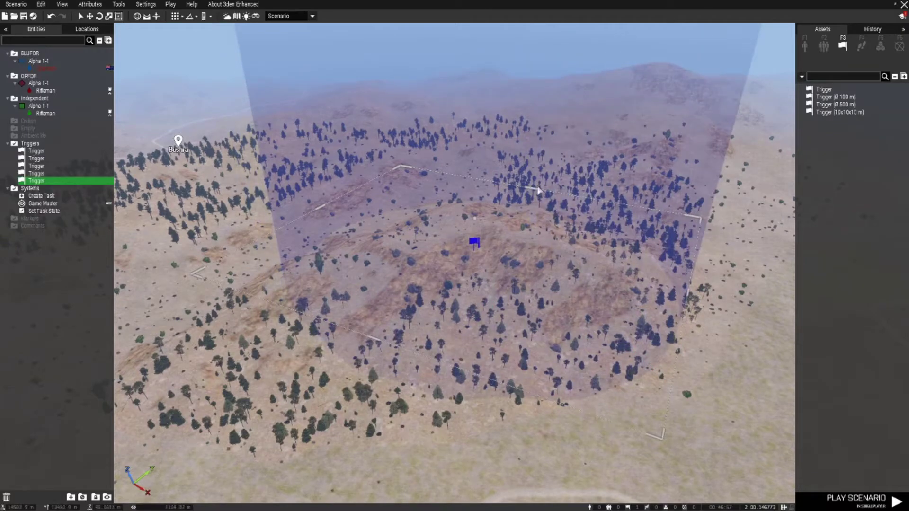
pyautogui.moveTo(534, 188); pyautogui.dragTo(575, 163)
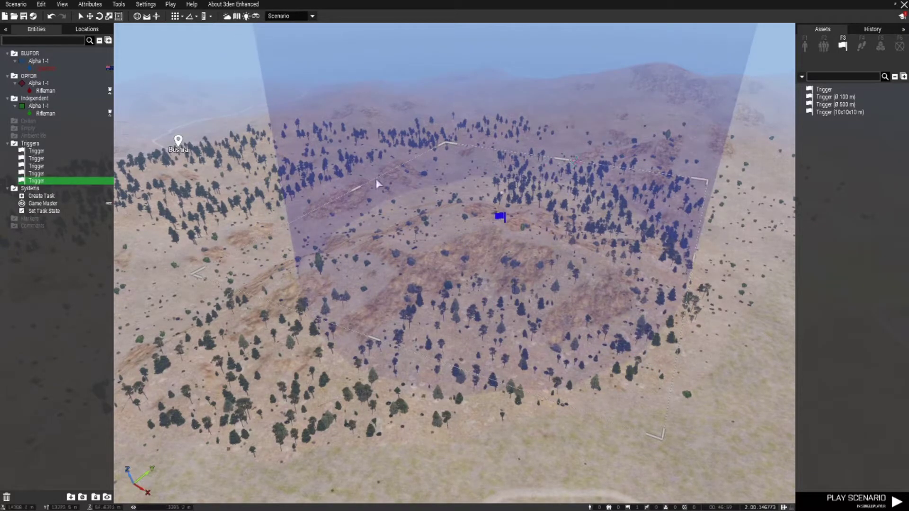
pyautogui.moveTo(361, 186); pyautogui.dragTo(405, 342)
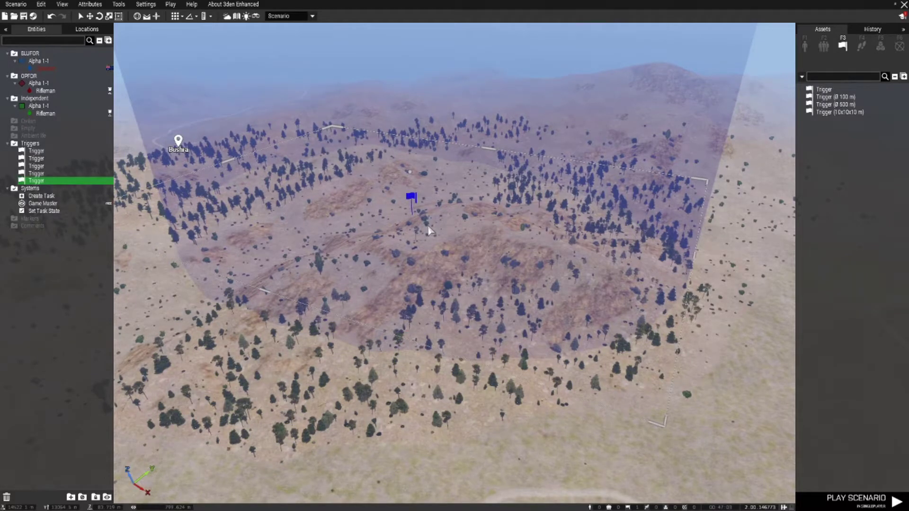
pyautogui.press('Delete')
# Move the Independent Not Present trigger over the two riflemen so it coincides with the OPFOR trigger.
pyautogui.press('w')
pyautogui.moveTo(428, 263); pyautogui.dragTo(298, 303, button='right')
pyautogui.press('w')
pyautogui.press('w')
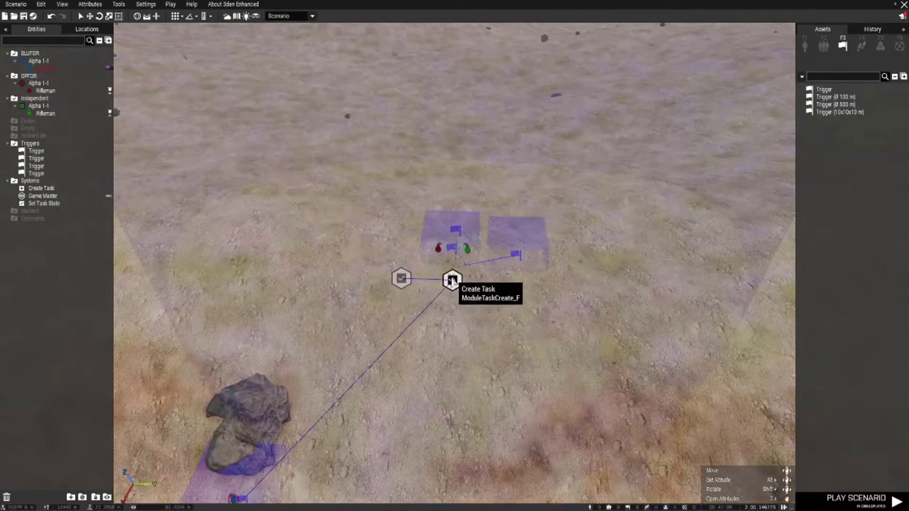
pyautogui.click(452, 280)
pyautogui.click(401, 278)
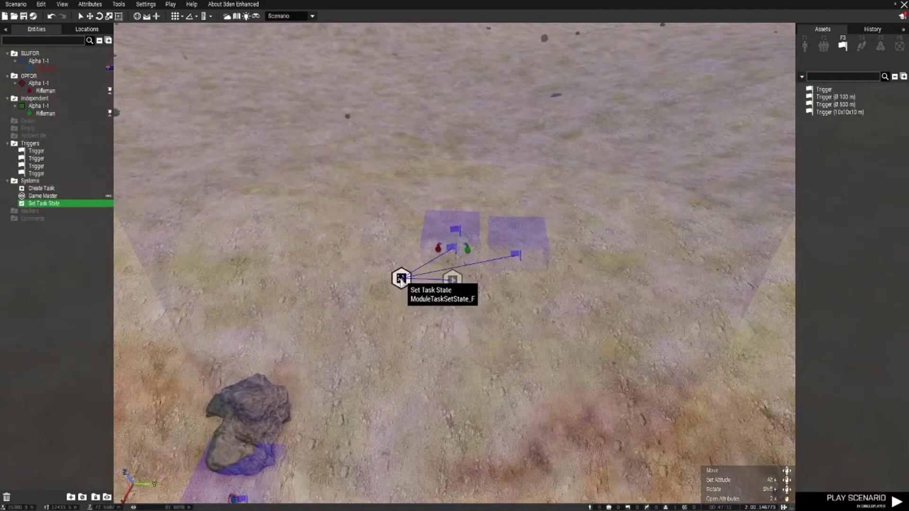
pyautogui.click(457, 232)
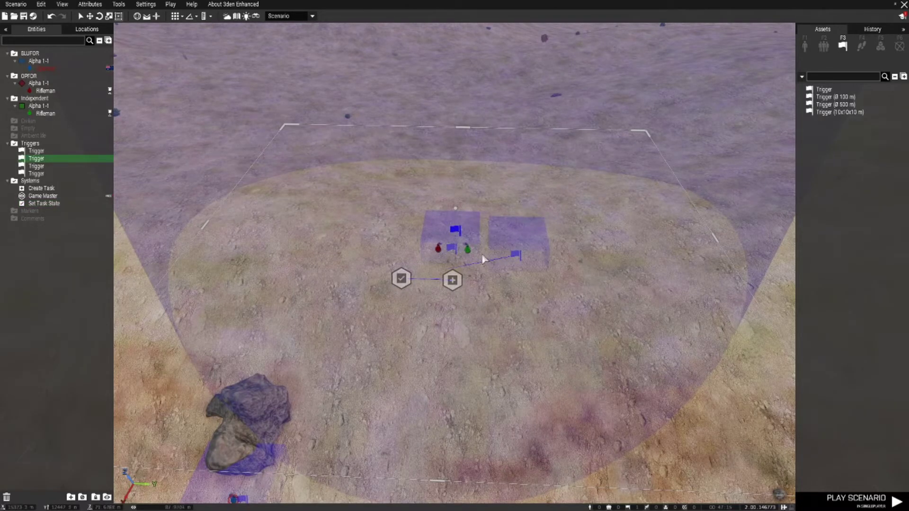
pyautogui.click(451, 247)
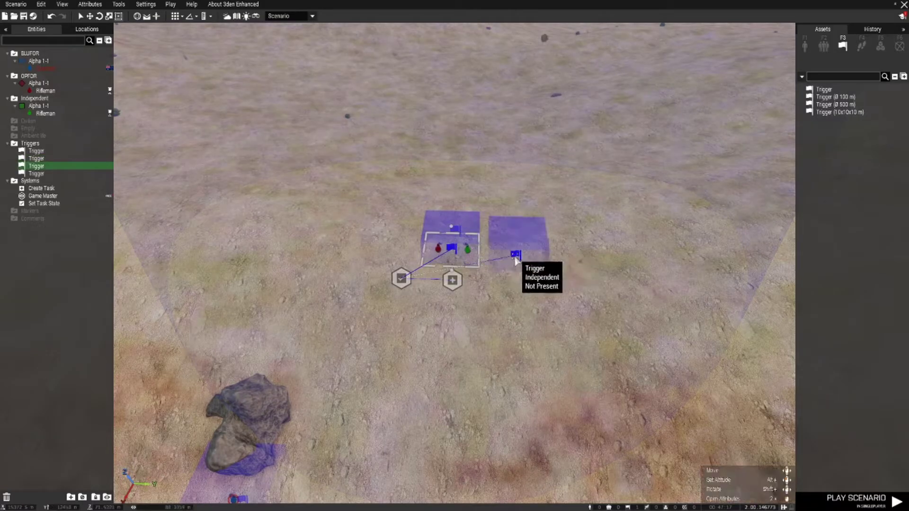
pyautogui.moveTo(511, 260); pyautogui.dragTo(452, 250)
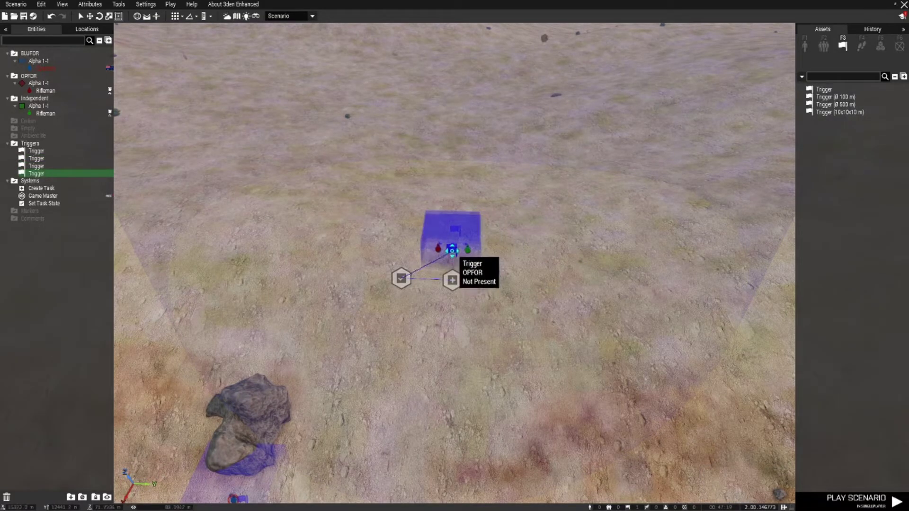
# Examine the BLUFOR Present trigger around the player unit and its link to the Create Task module.
pyautogui.press('s')
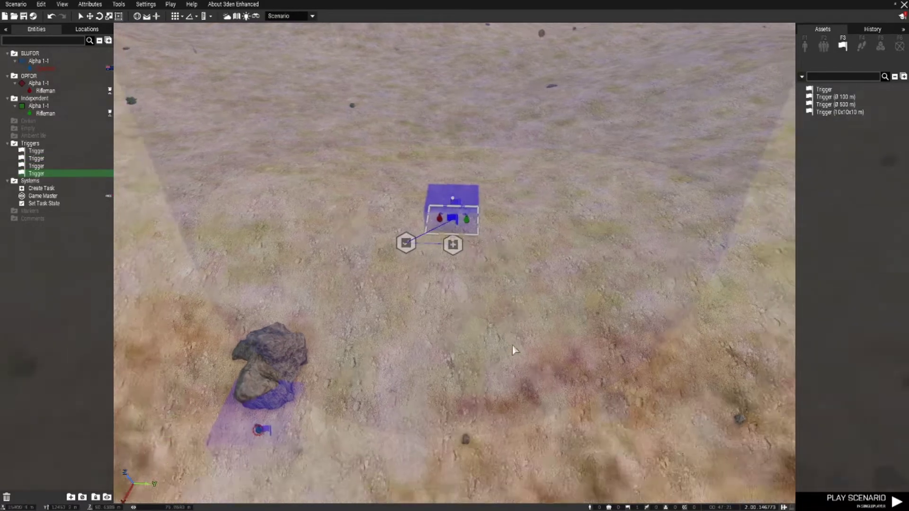
pyautogui.press('a')
pyautogui.press('w')
pyautogui.moveTo(522, 322); pyautogui.dragTo(571, 306, button='right')
pyautogui.press('w')
pyautogui.press('z')
pyautogui.press('a')
pyautogui.click(451, 277)
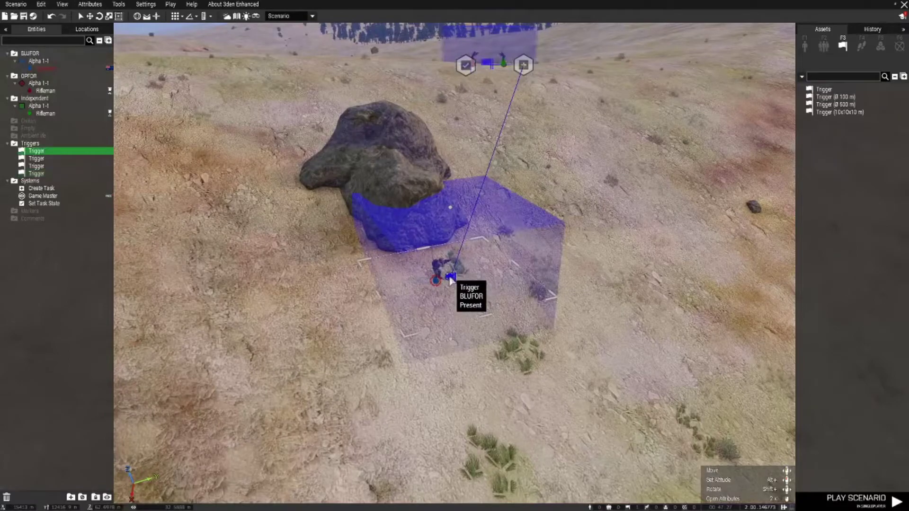
pyautogui.moveTo(574, 350); pyautogui.dragTo(554, 240, button='right')
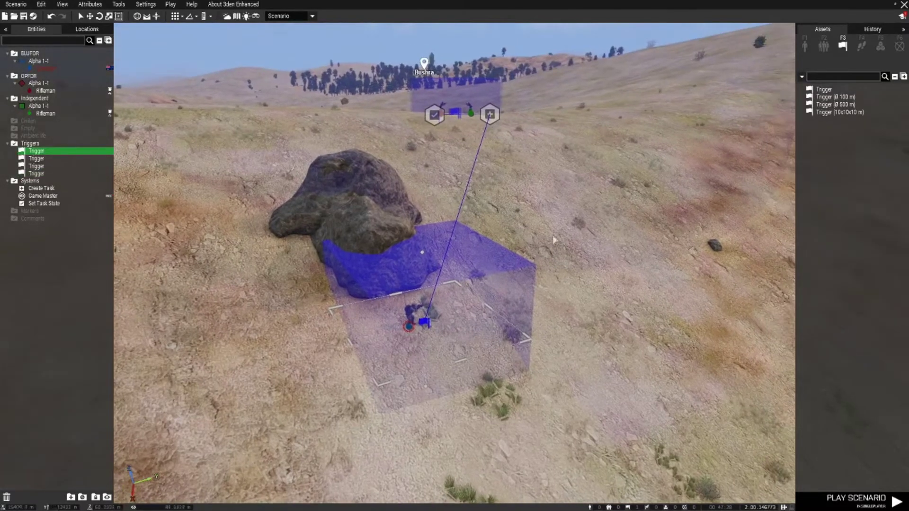
pyautogui.click(492, 121)
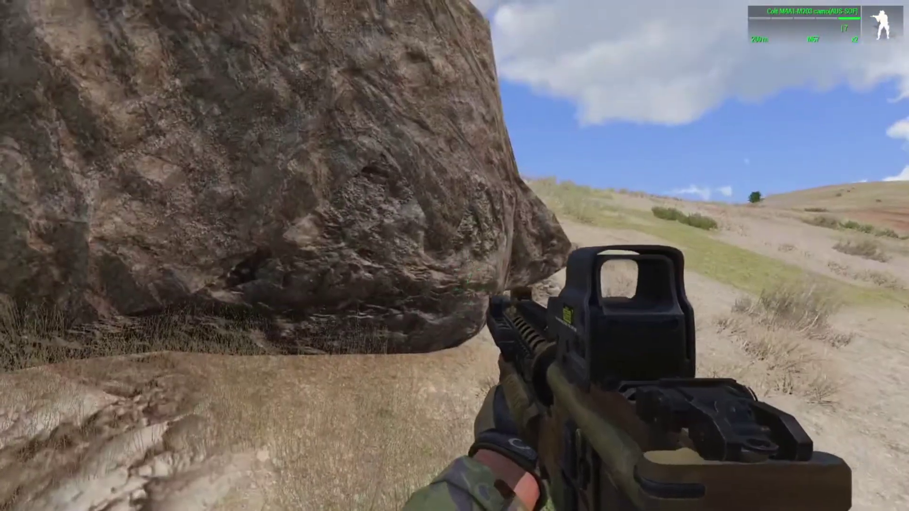
# Switch to third-person view in the running scenario and check the description of the Destroy all troops task.
pyautogui.press('KP_Enter')
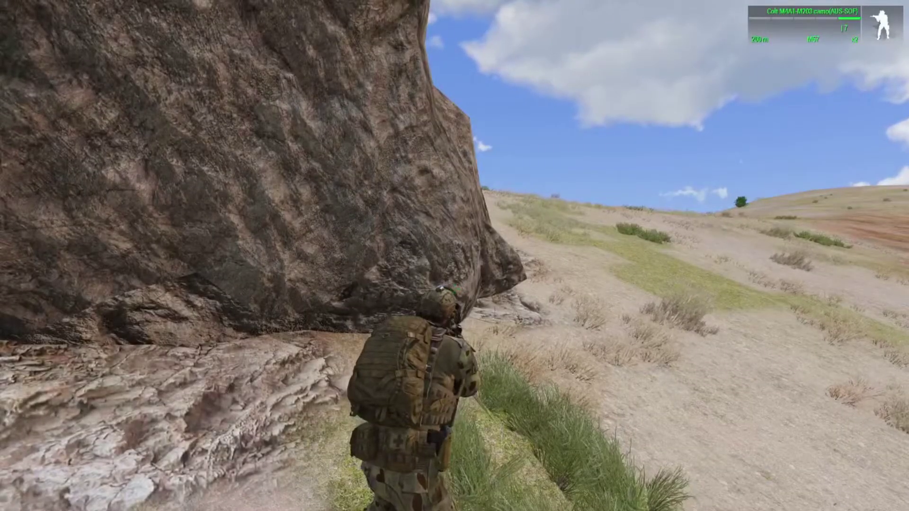
pyautogui.press('ctrl')
pyautogui.press('ctrl')
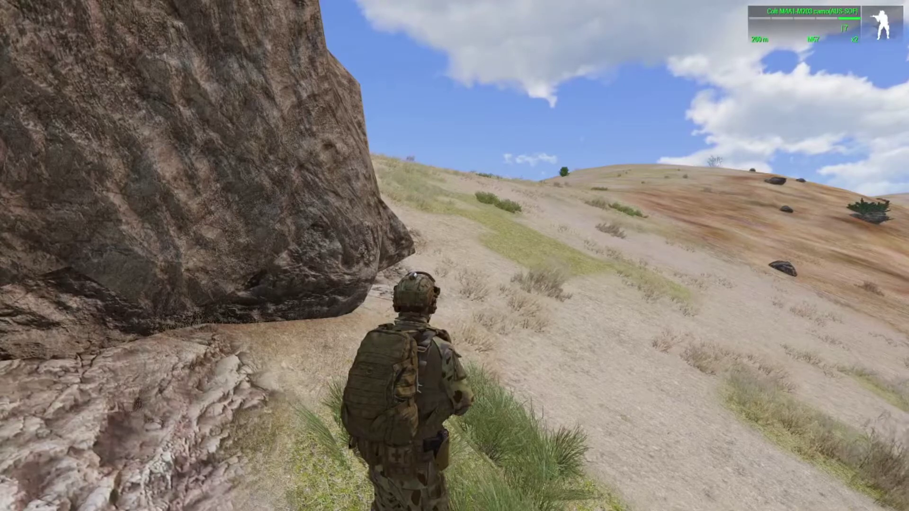
pyautogui.press('j')
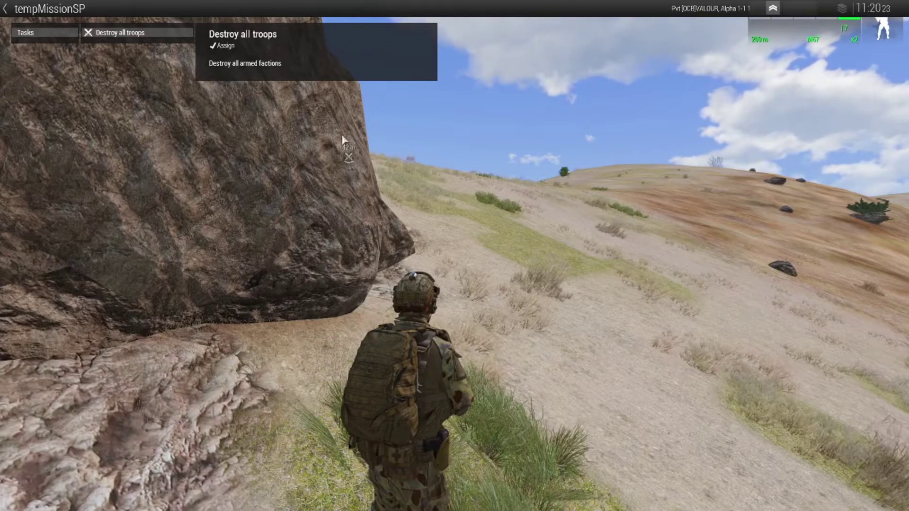
pyautogui.press('j')
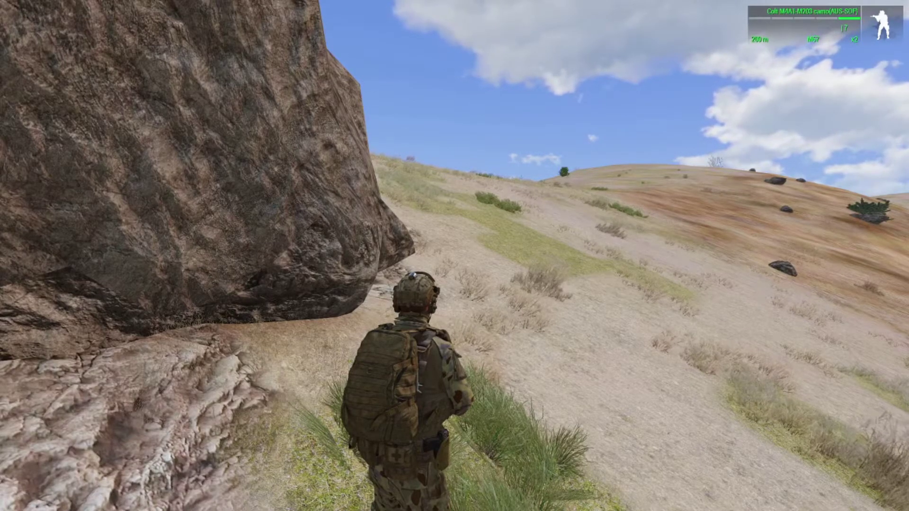
# Move the soldier uphill past the large boulder until the two riflemen on the ridge are in sight.
pyautogui.press('w')
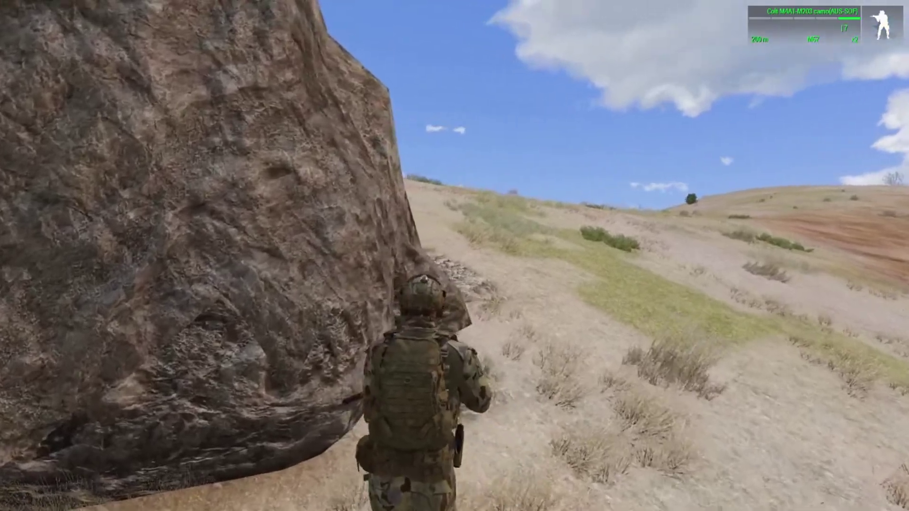
pyautogui.press('w')
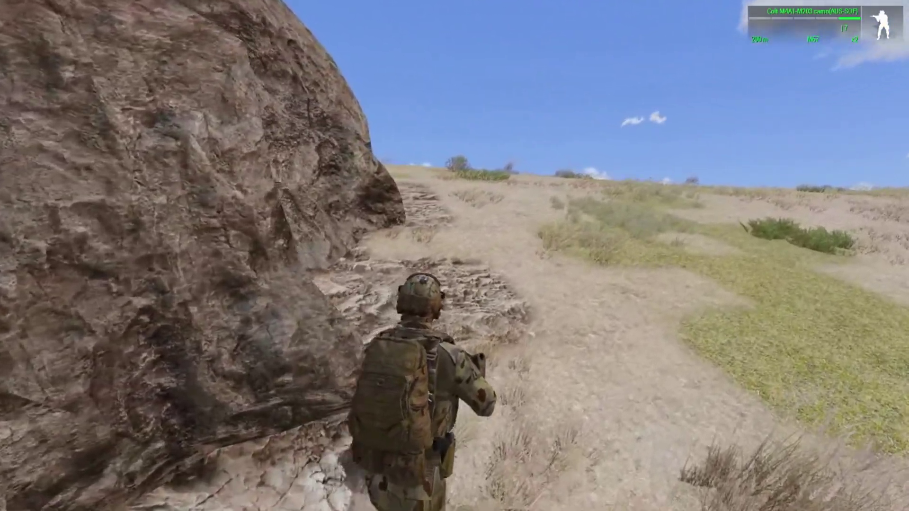
pyautogui.press('w')
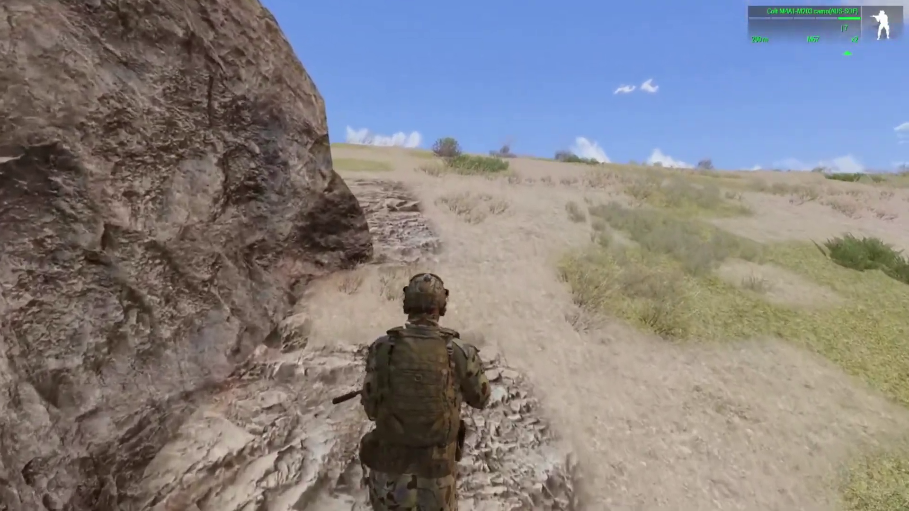
pyautogui.press('w')
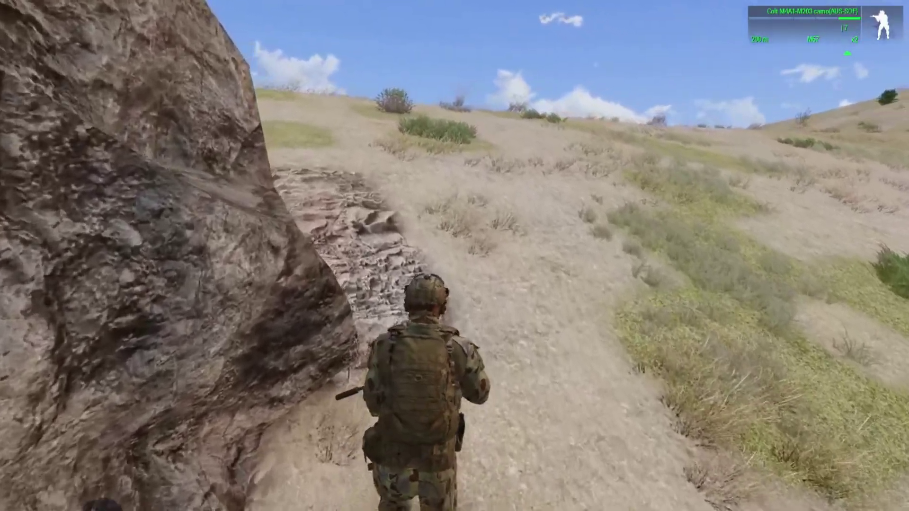
pyautogui.press('w')
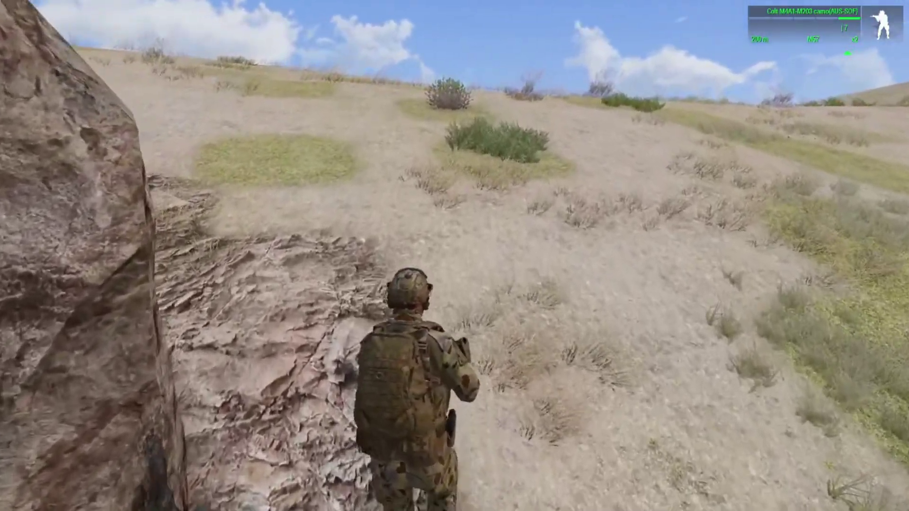
pyautogui.press('w')
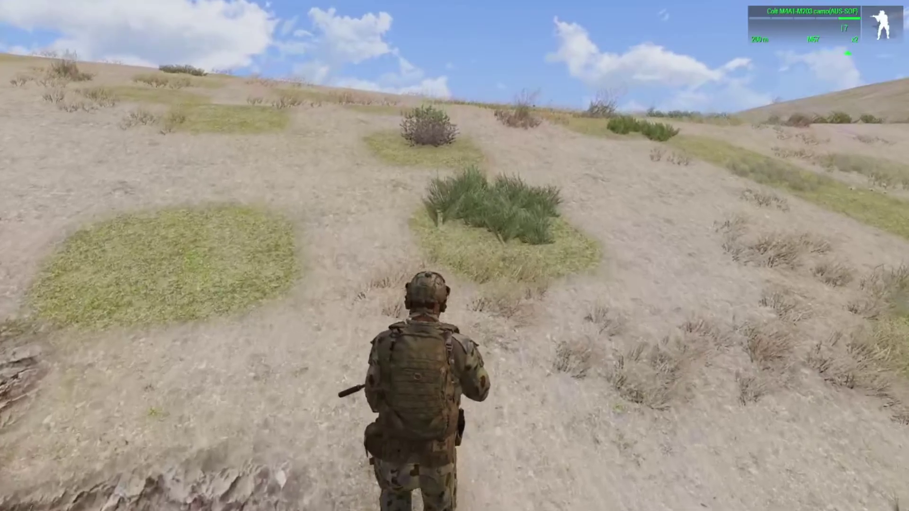
pyautogui.press('w')
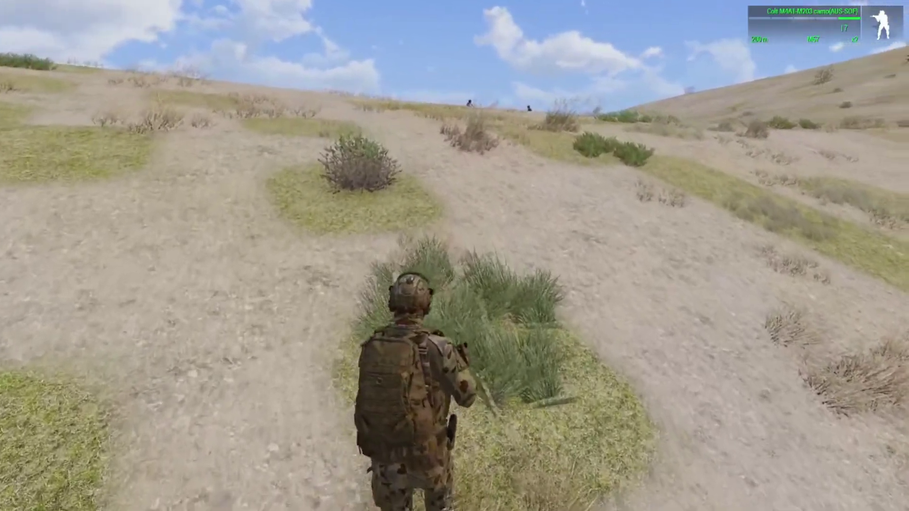
pyautogui.press('w')
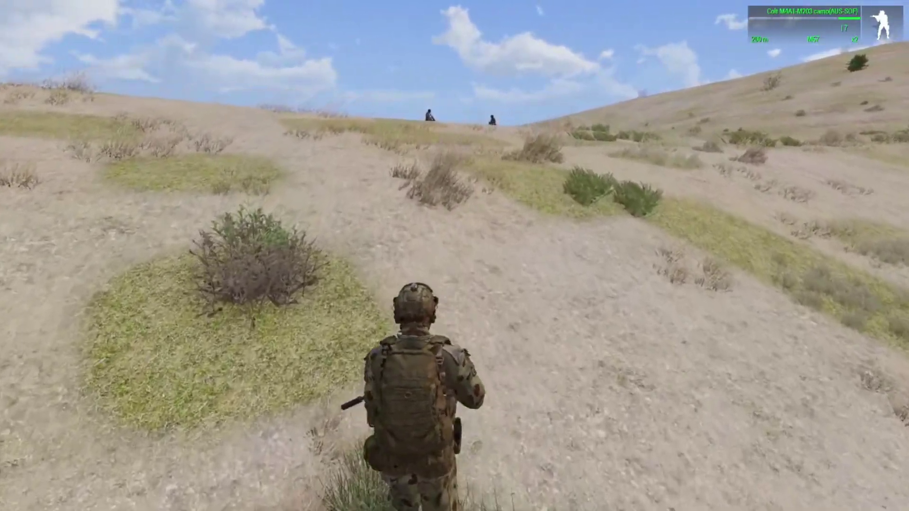
pyautogui.press('w')
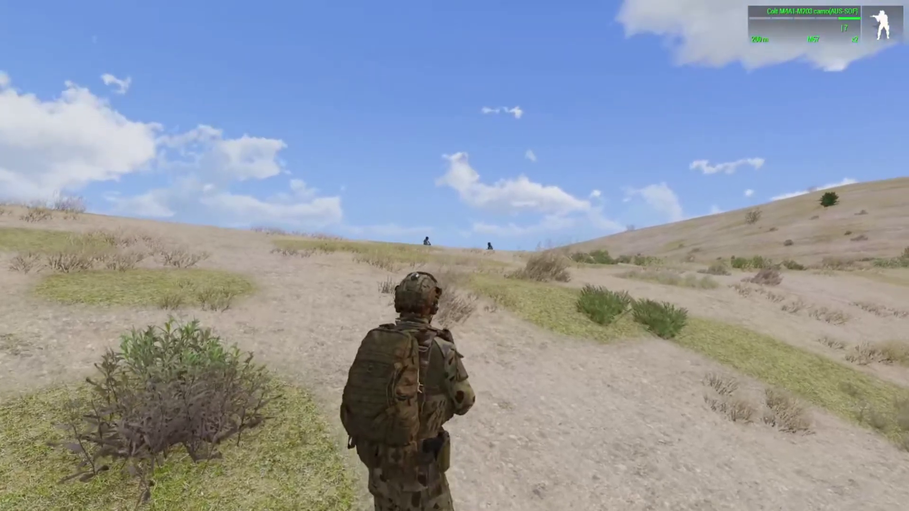
# Aim through the rifle sight, shoot both riflemen inside the trigger area, and return to third-person view.
pyautogui.rightClick(454, 255)
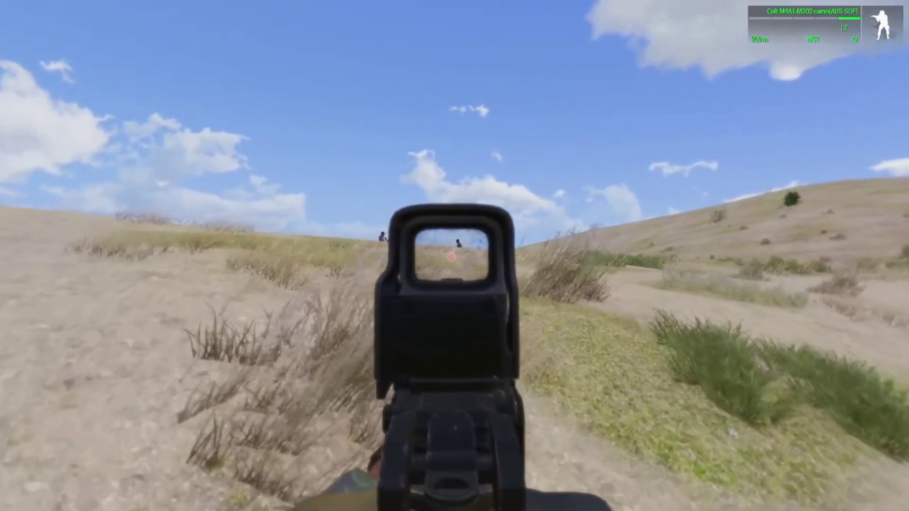
pyautogui.rightClick(455, 256)
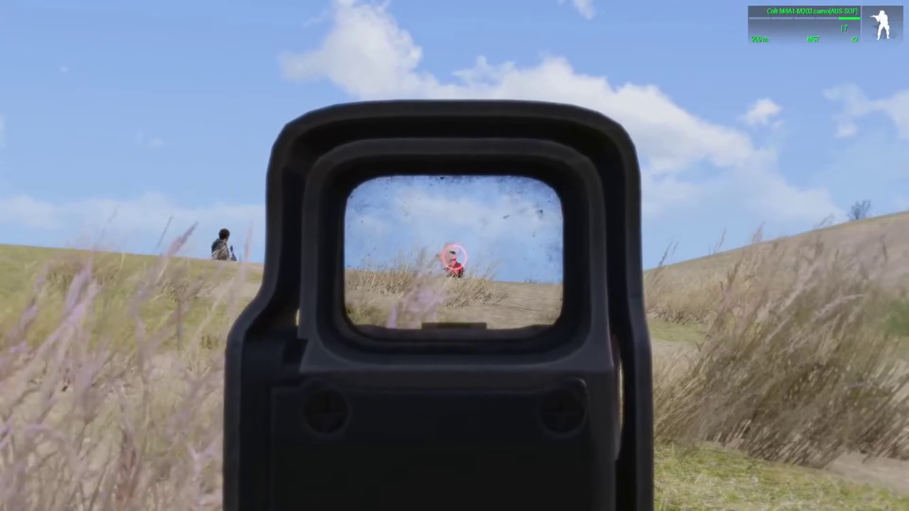
pyautogui.click(455, 256)
pyautogui.click(454, 256)
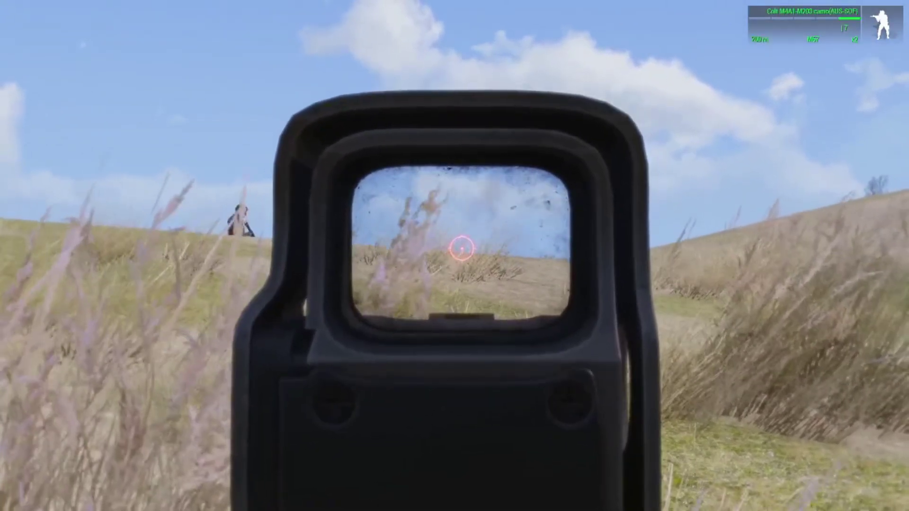
pyautogui.rightClick(455, 256)
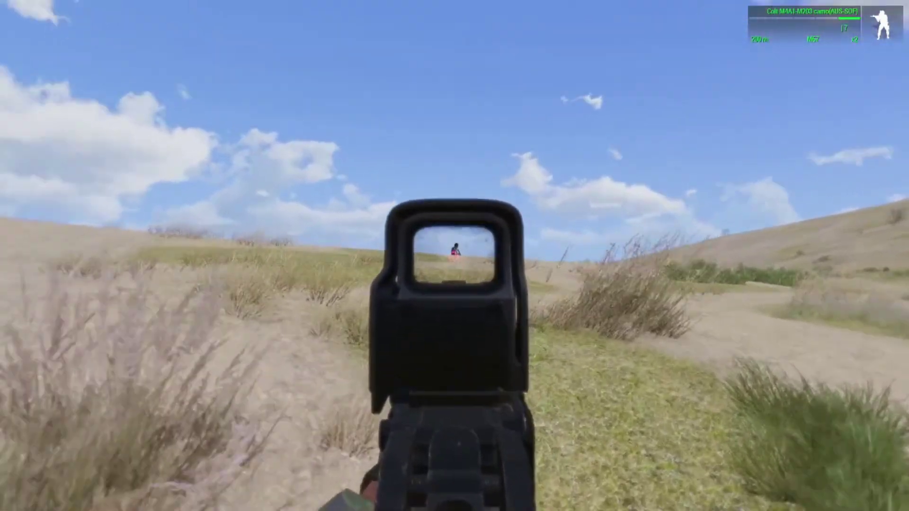
pyautogui.rightClick(455, 256)
pyautogui.click(454, 255)
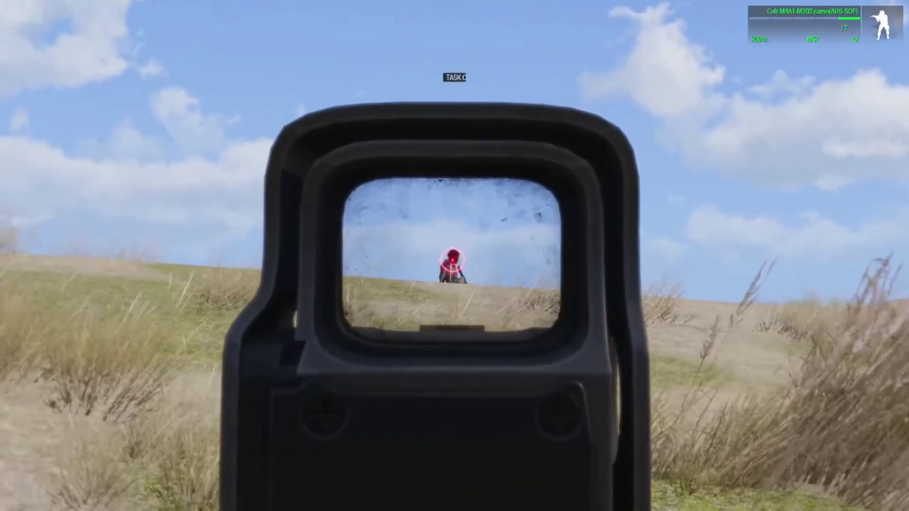
pyautogui.press('Return')
# Walk up to the two fallen riflemen and check that both troops in the trigger area are eliminated.
pyautogui.press('w')
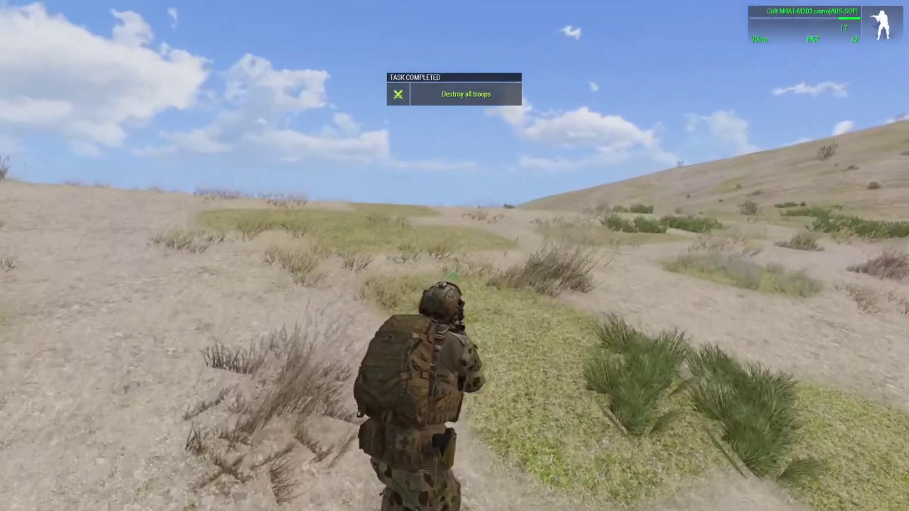
pyautogui.press('w')
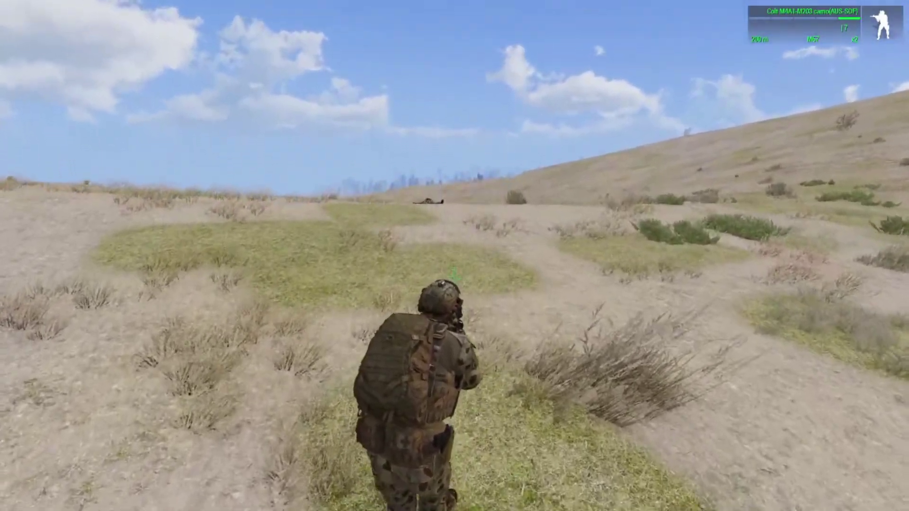
pyautogui.press('w')
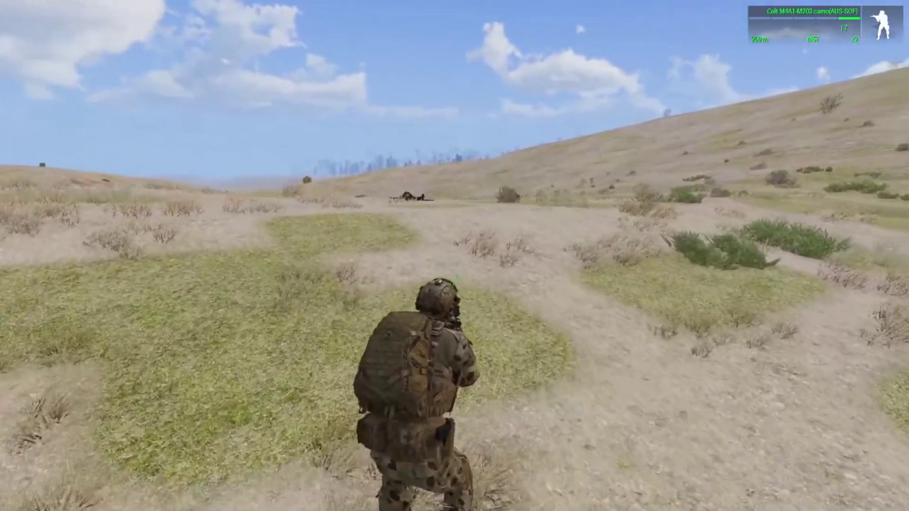
pyautogui.press('w')
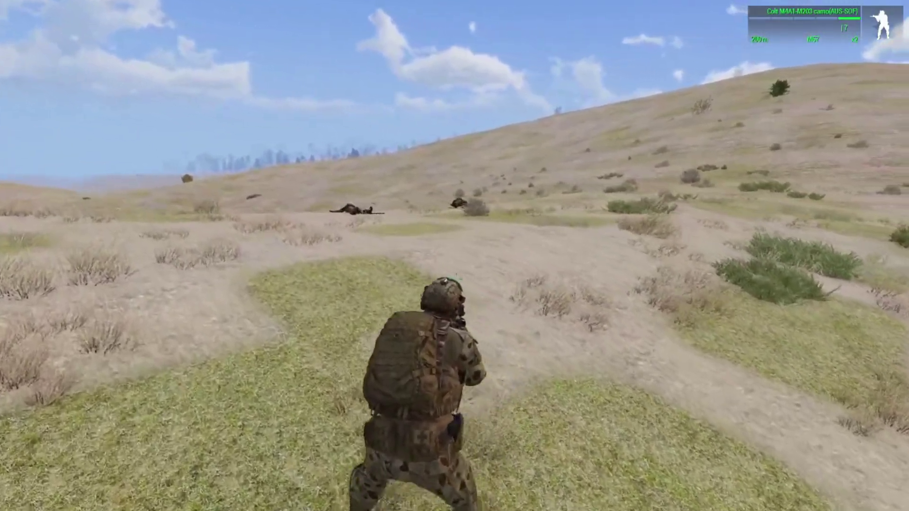
pyautogui.press('w')
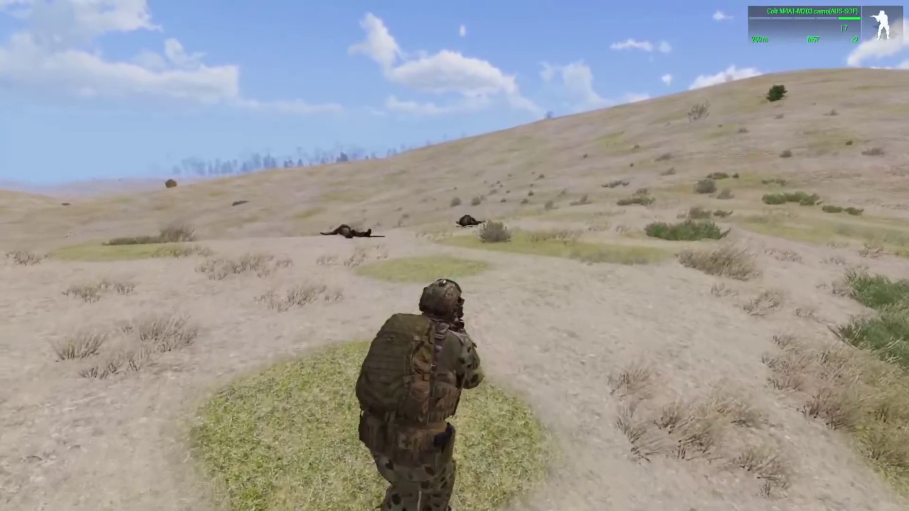
pyautogui.press('w')
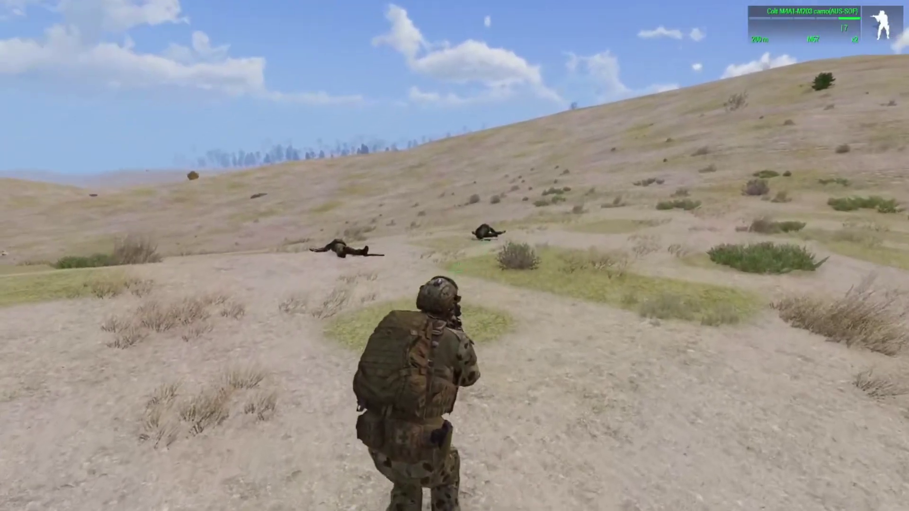
pyautogui.press('w')
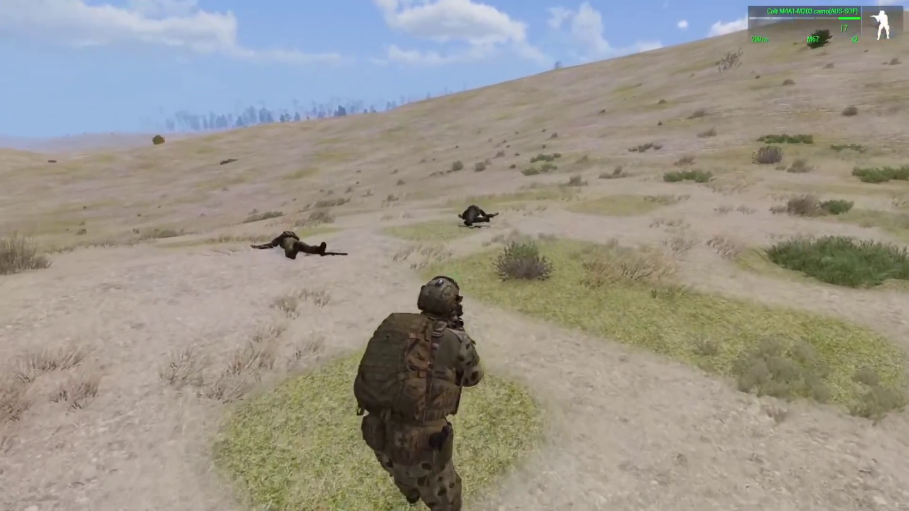
pyautogui.press('w')
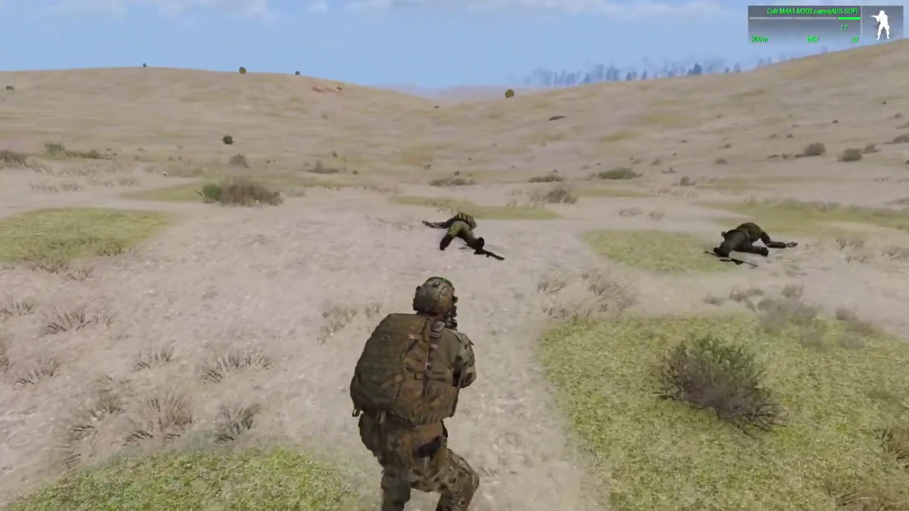
pyautogui.press('w')
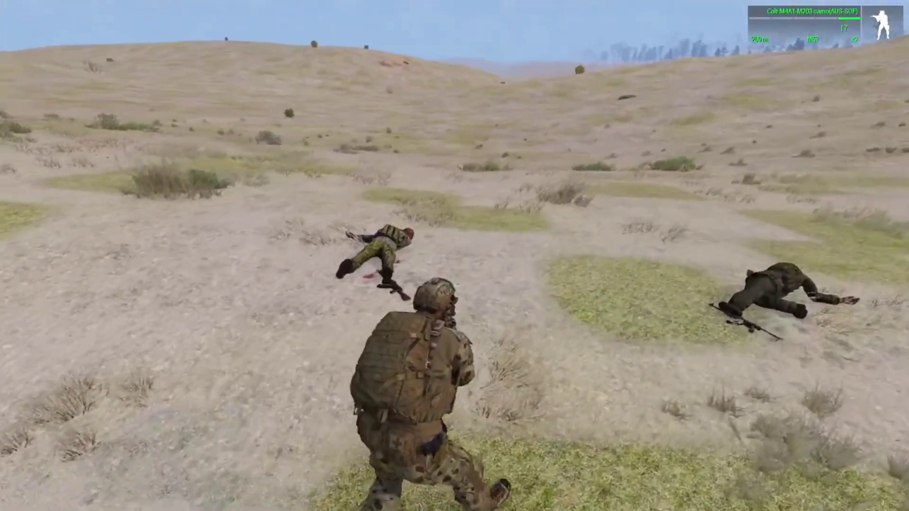
pyautogui.press('w')
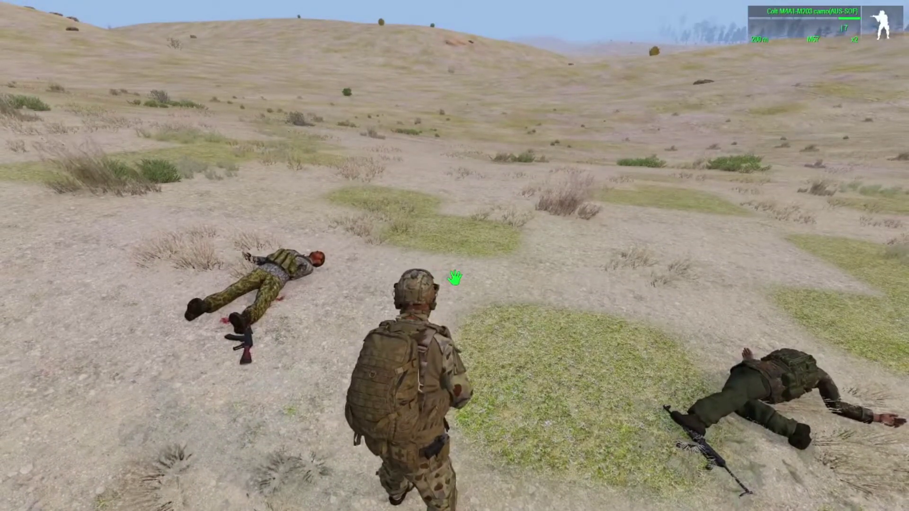
# Back away from the two bodies and walk up to them again to look over the trigger area.
pyautogui.press('w')
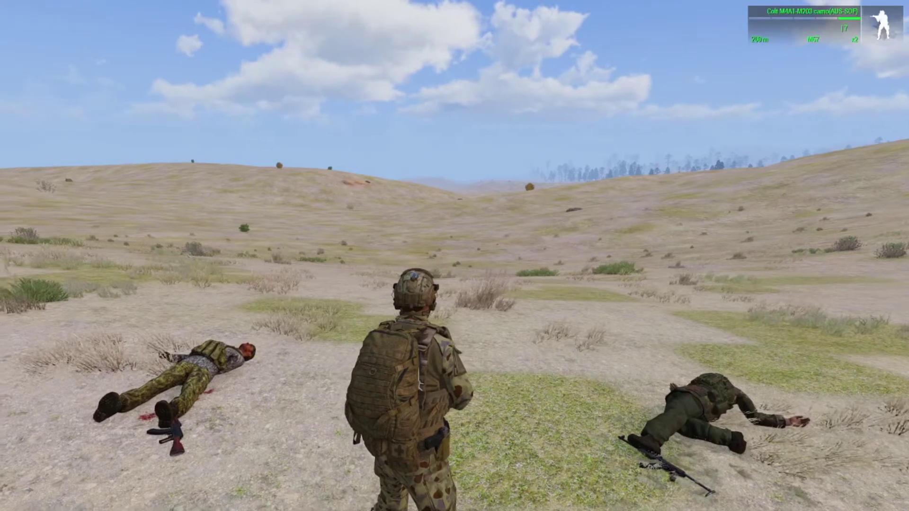
pyautogui.press('w')
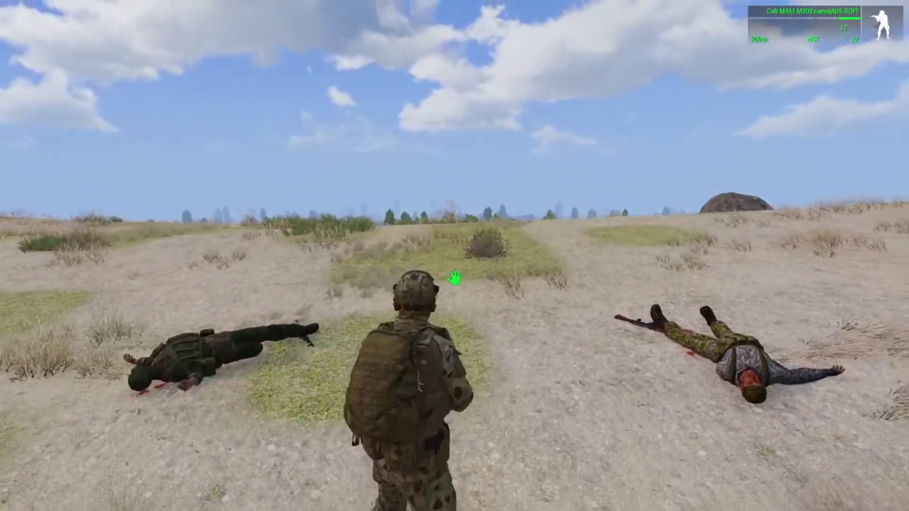
pyautogui.press('w')
pyautogui.press('w')
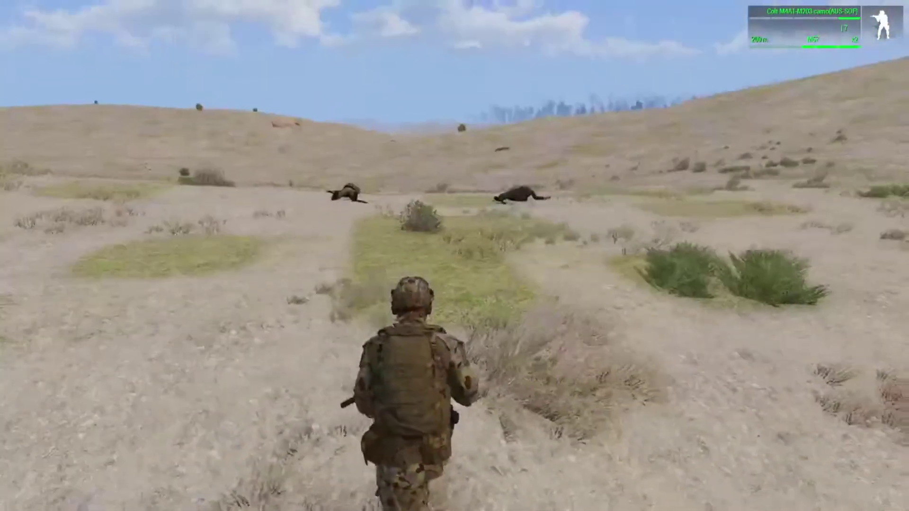
pyautogui.press('w')
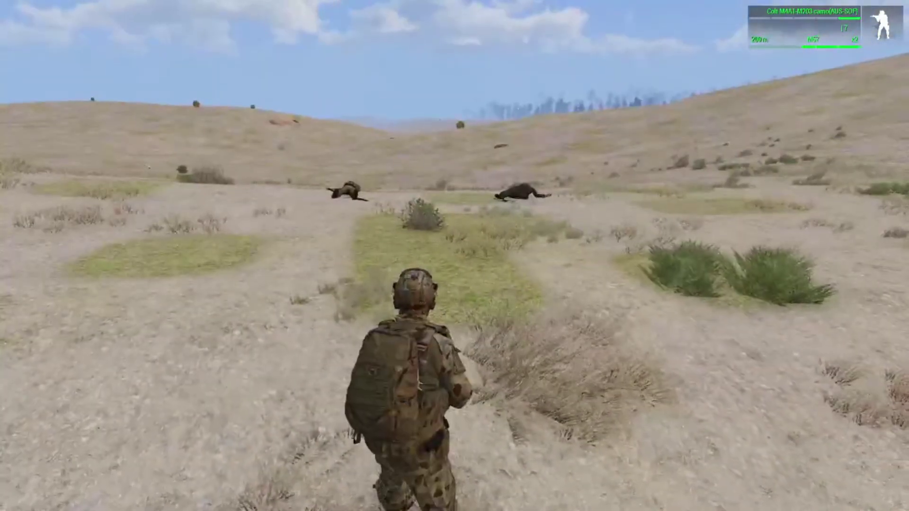
pyautogui.press('w')
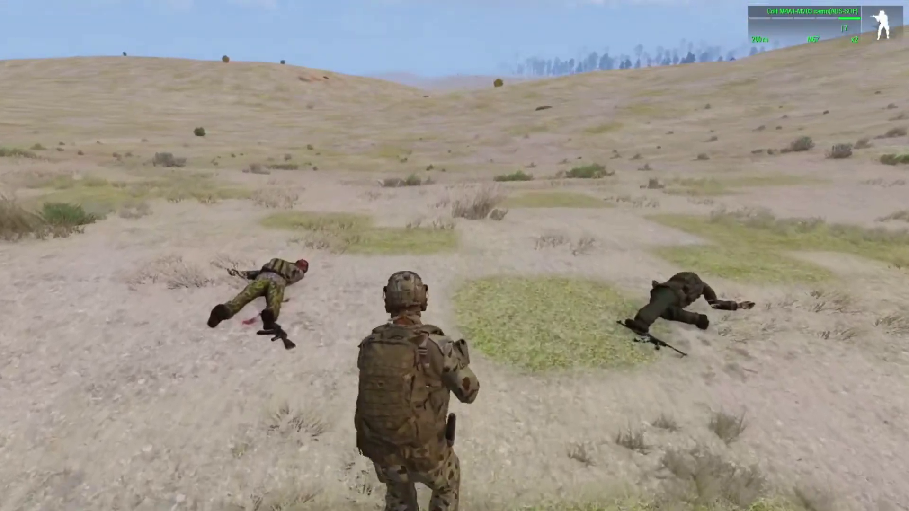
# Leave the bodies and head back downhill toward the large boulder.
pyautogui.press('w')
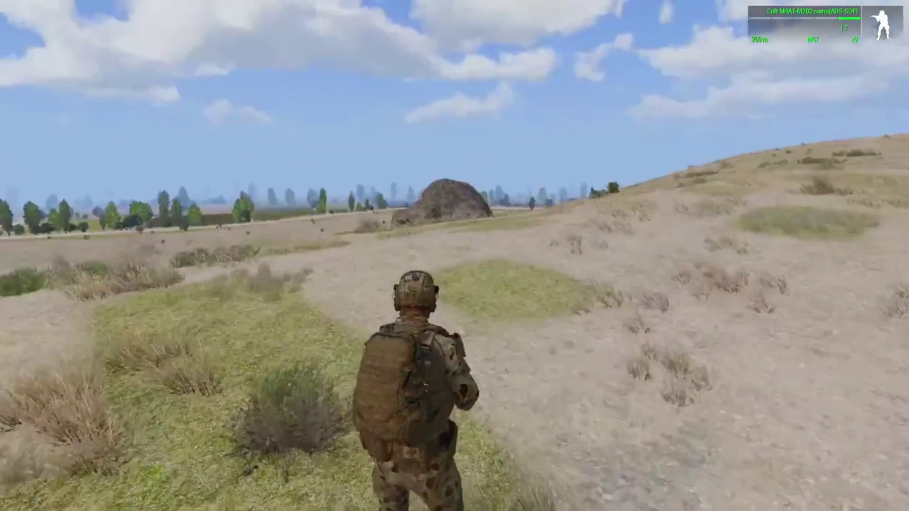
pyautogui.press('w')
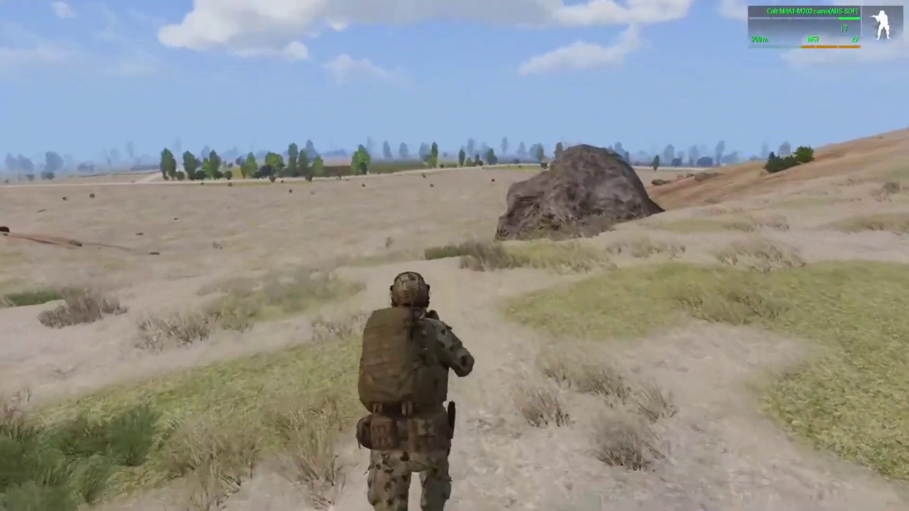
pyautogui.press('w')
pyautogui.press('w')
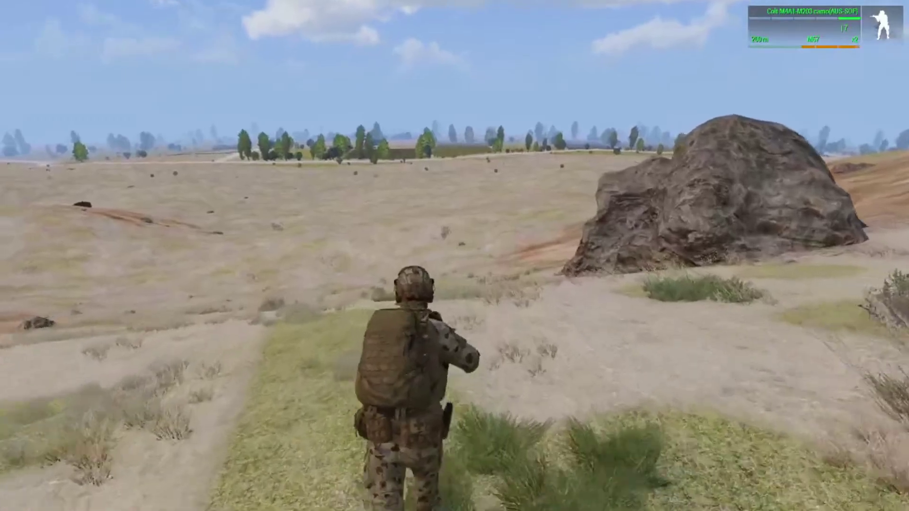